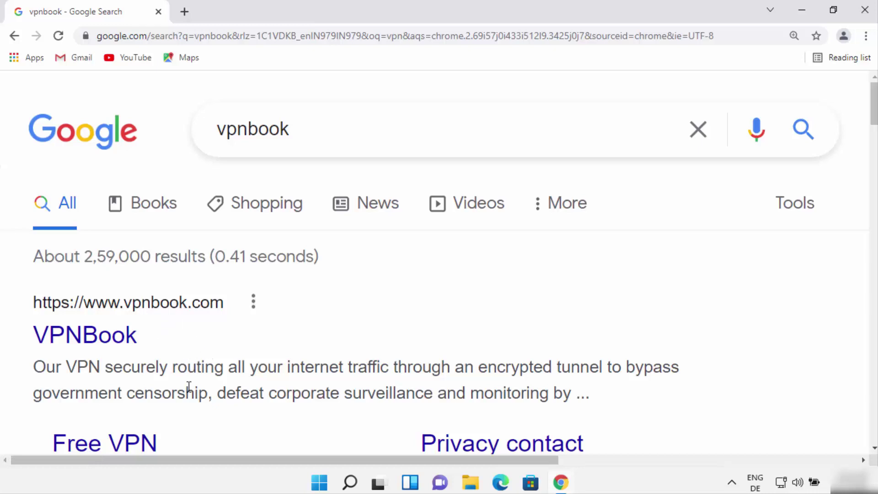
# Open the VPNBook site from the search results and go to its Free VPN accounts page.
pyautogui.click(118, 341)
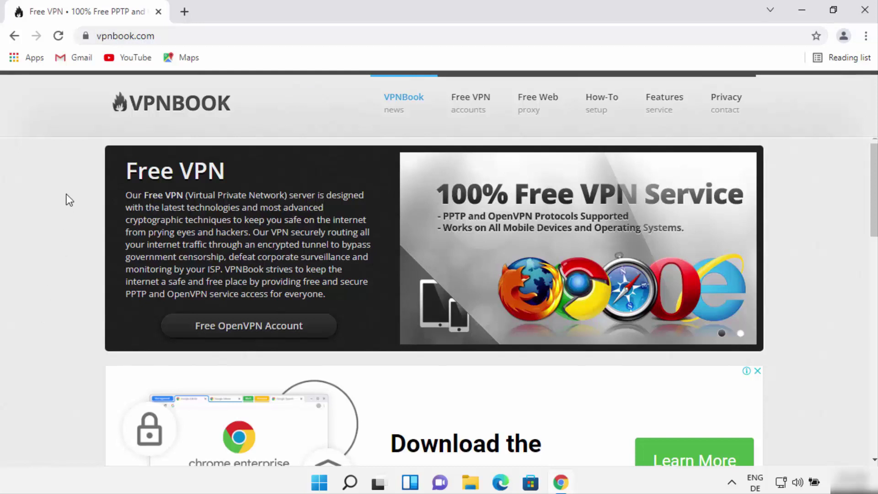
pyautogui.click(474, 105)
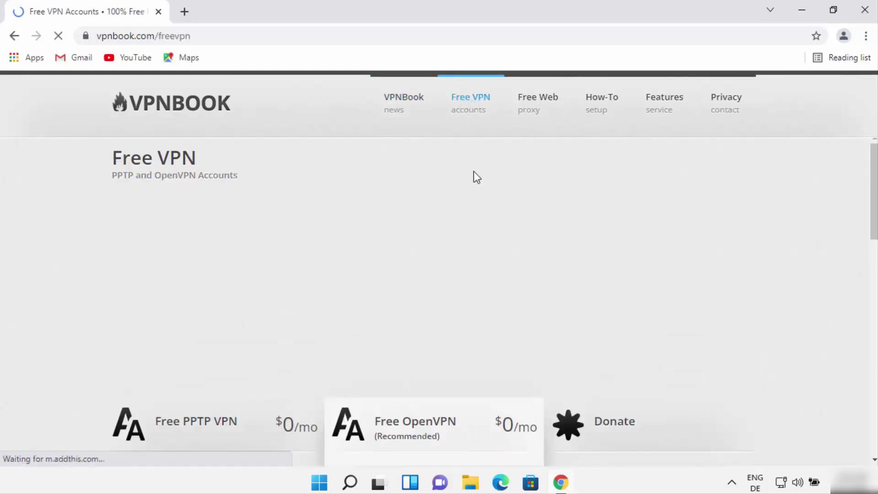
# Highlight the Free PPTP VPN heading and the first server entry, PL226.
pyautogui.scroll(-5, 462, 214)
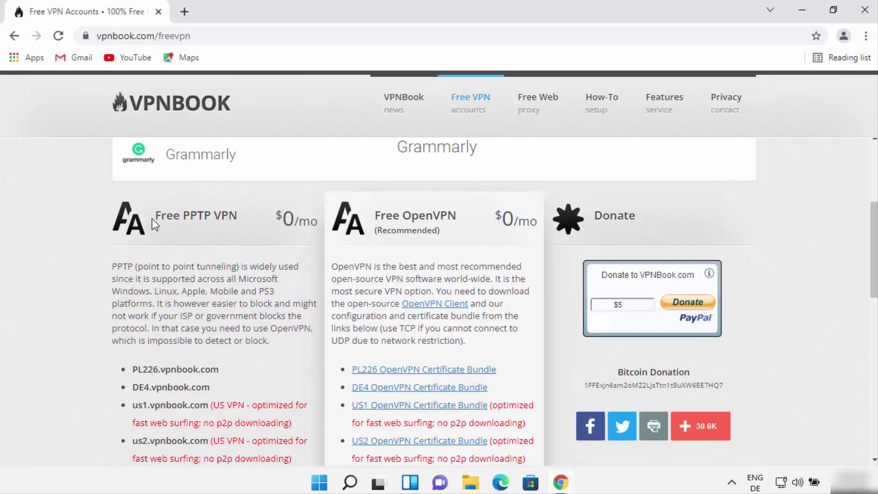
pyautogui.moveTo(155, 216); pyautogui.dragTo(240, 220)
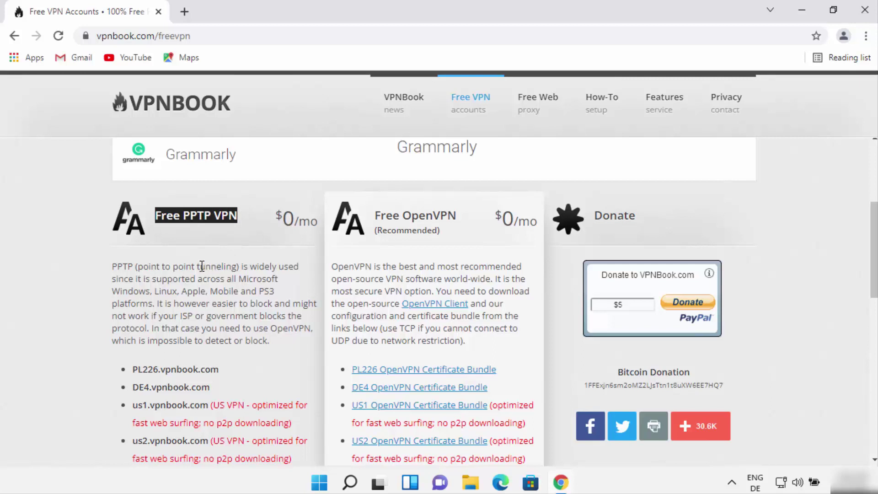
pyautogui.scroll(-1, 181, 230)
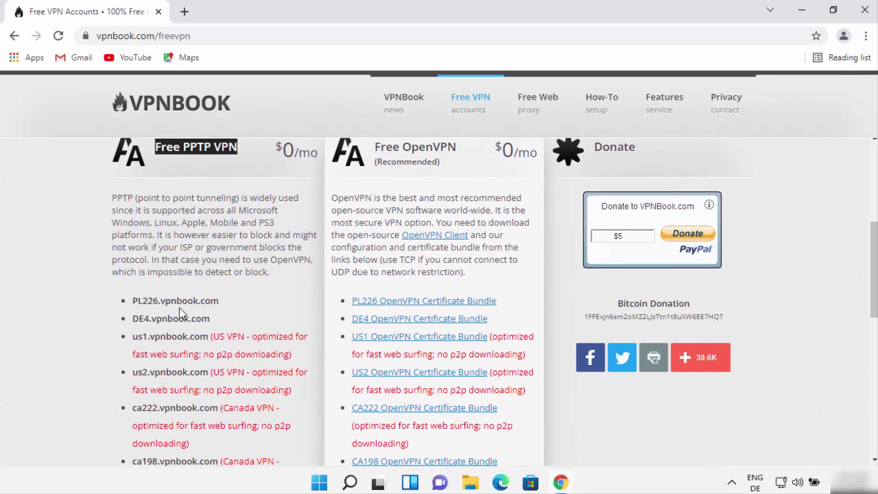
pyautogui.moveTo(133, 300); pyautogui.dragTo(158, 301)
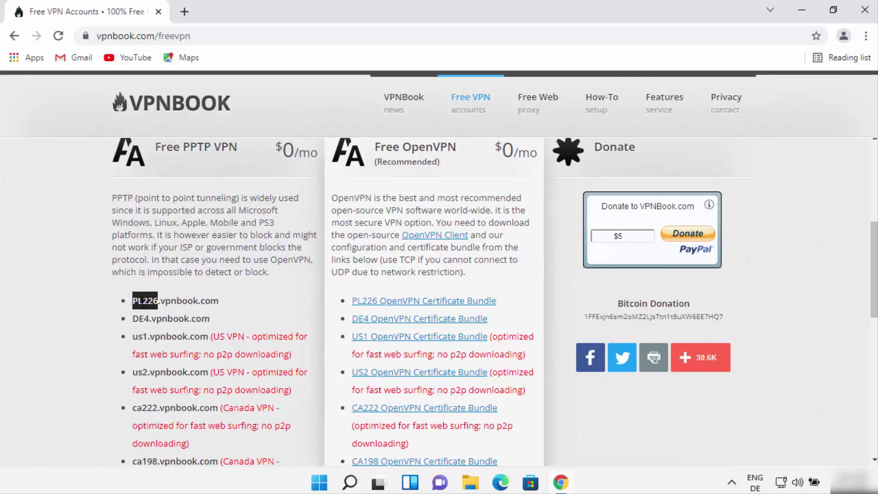
# Scroll further down the PPTP server list to the shared Username and Password lines.
pyautogui.scroll(-1, 143, 283)
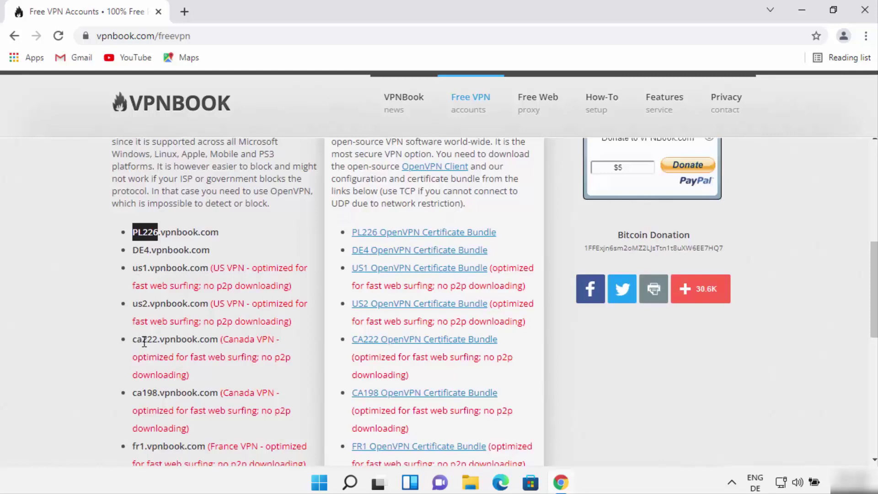
pyautogui.moveTo(142, 338); pyautogui.dragTo(145, 338)
pyautogui.scroll(-1, 143, 339)
pyautogui.scroll(-1, 144, 356)
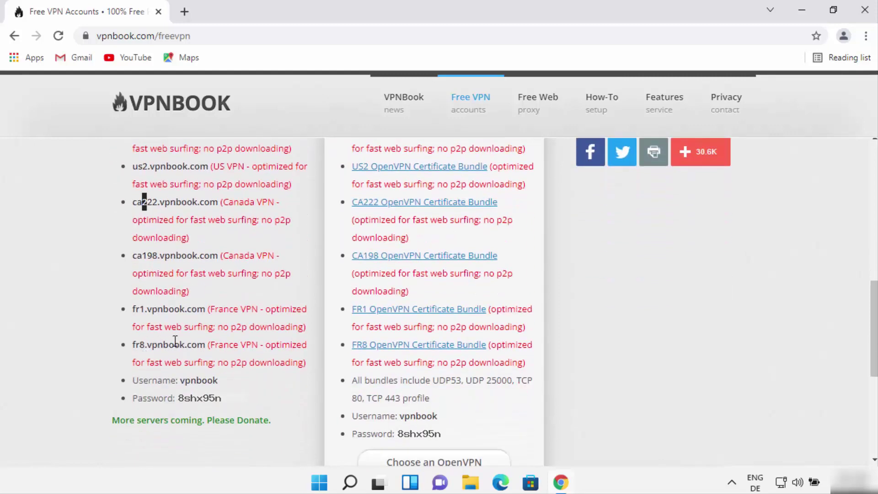
pyautogui.click(727, 403)
pyautogui.scroll(1, 727, 402)
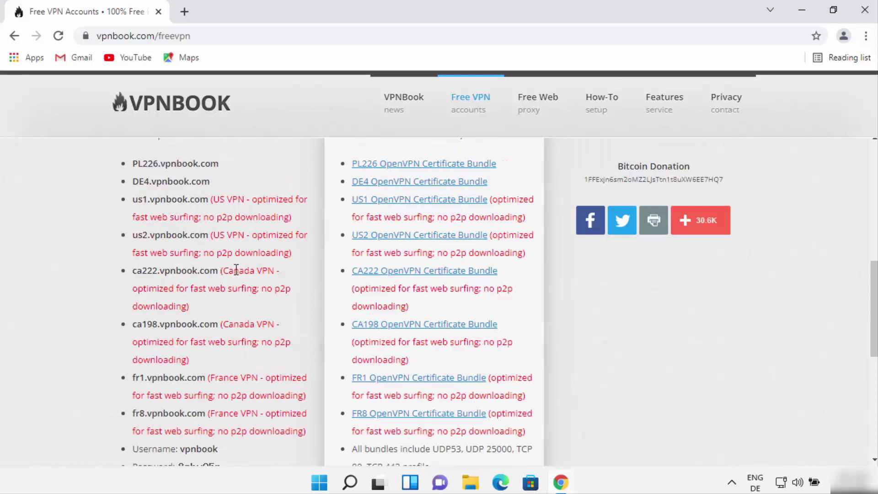
pyautogui.scroll(-1, 232, 264)
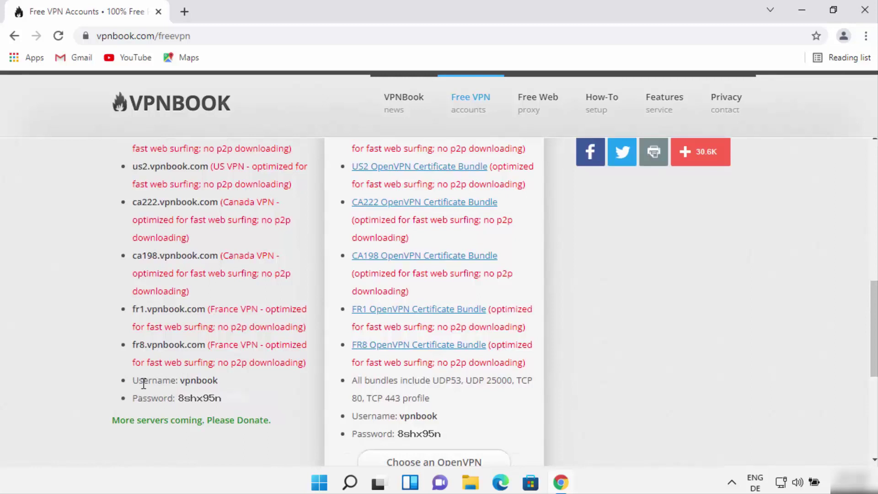
# Select the PPTP username word, then minimize Chrome to reveal the desktop.
pyautogui.tripleClick(195, 380)
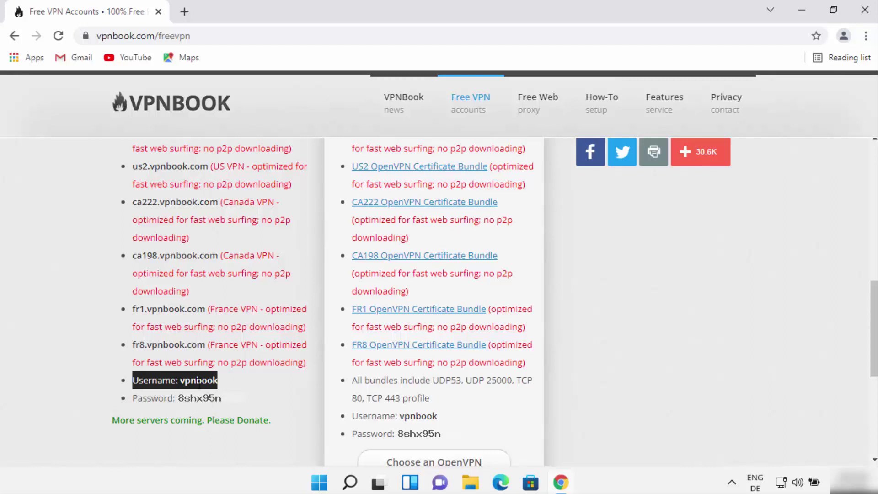
pyautogui.doubleClick(199, 381)
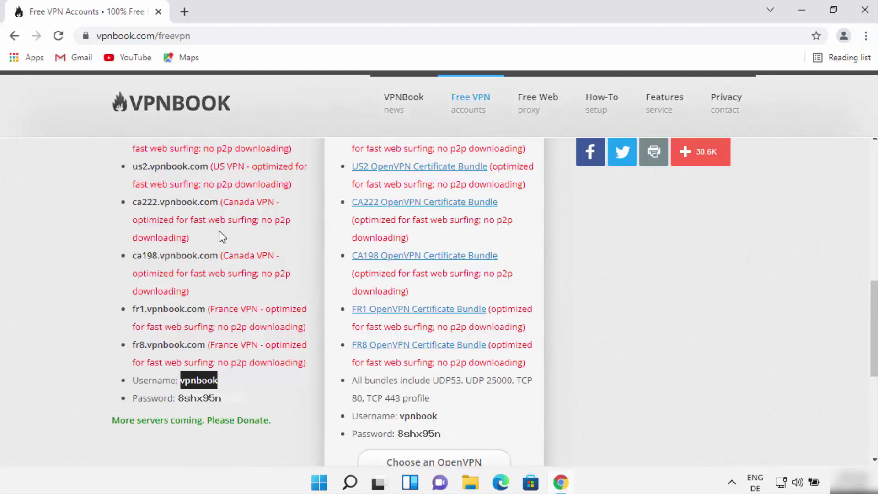
pyautogui.click(797, 15)
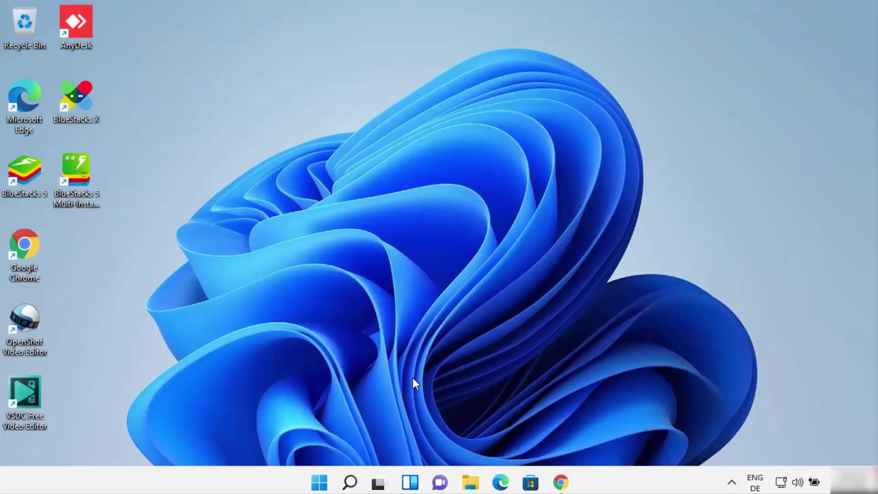
# Launch the Settings app from Start and via a 'sett' search, landing on System.
pyautogui.click(316, 486)
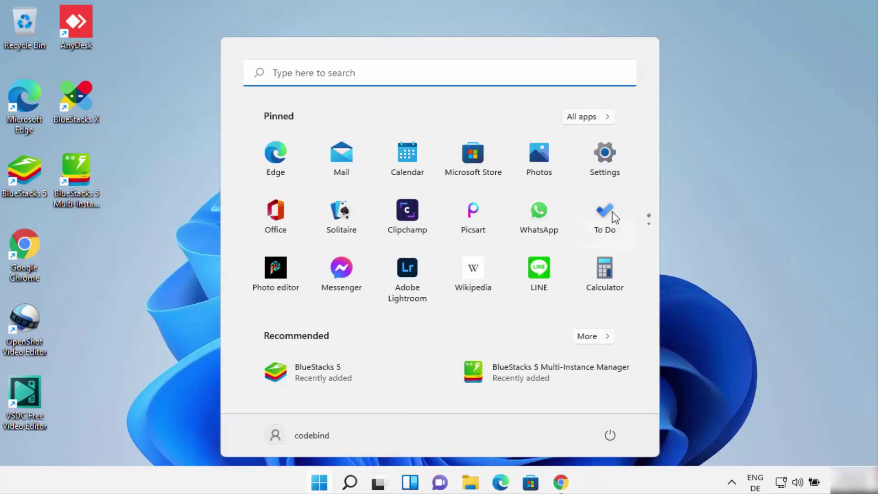
pyautogui.click(599, 160)
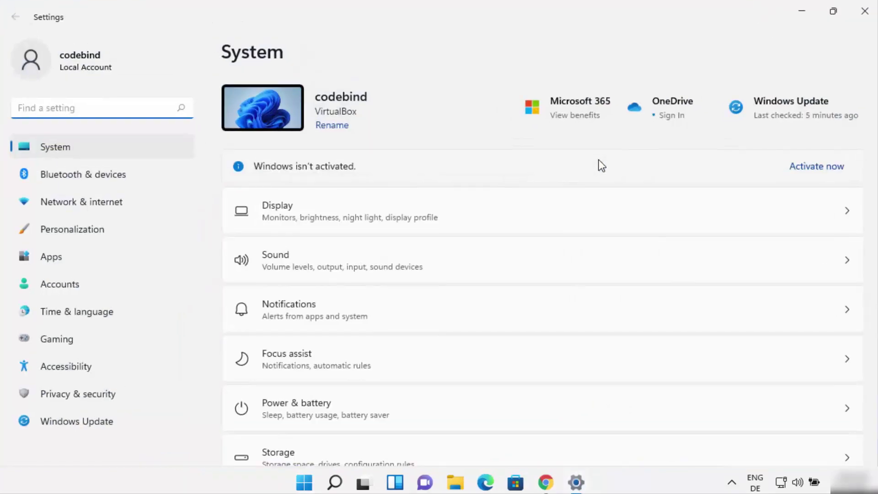
pyautogui.click(334, 482)
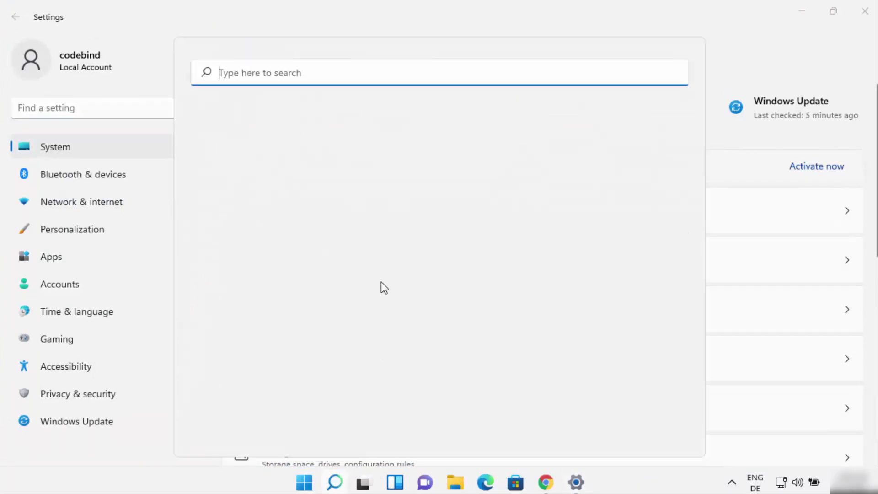
pyautogui.write('sett')
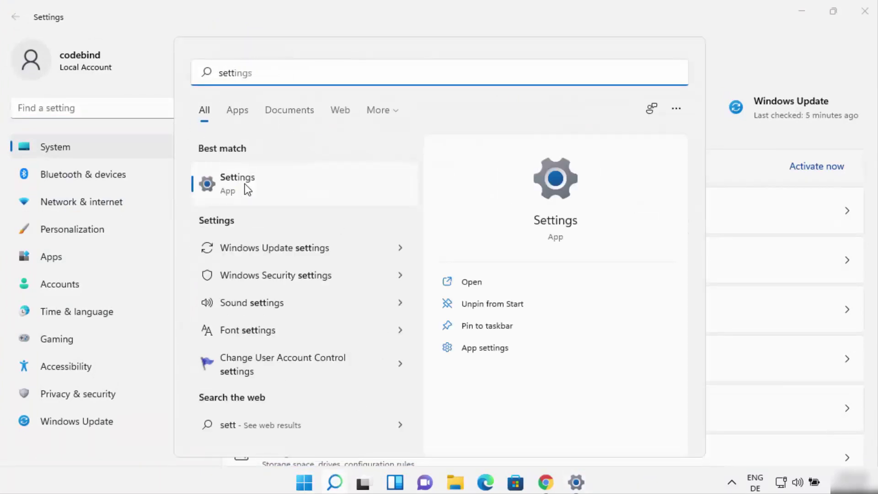
pyautogui.click(247, 187)
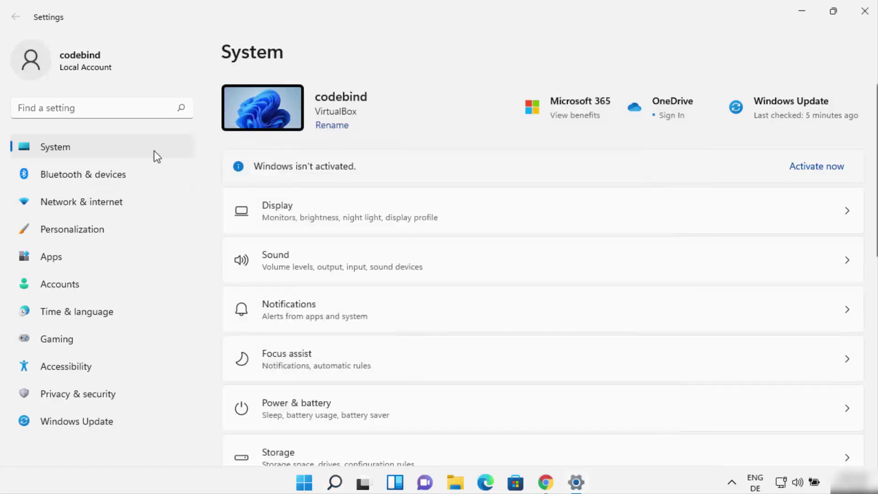
# On Network & internet > VPN, toggle metered and roaming VPN options off and on, then add a VPN.
pyautogui.click(84, 204)
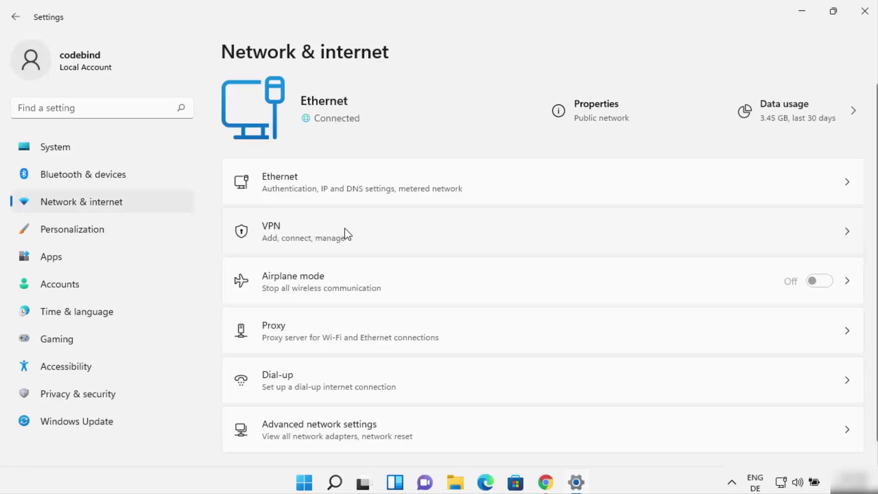
pyautogui.click(460, 239)
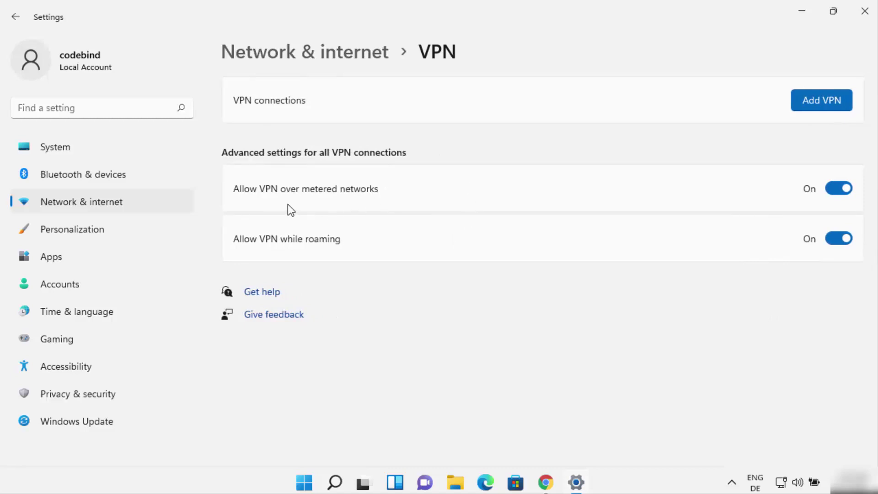
pyautogui.click(829, 188)
pyautogui.click(843, 189)
pyautogui.click(830, 241)
pyautogui.click(845, 241)
pyautogui.click(817, 103)
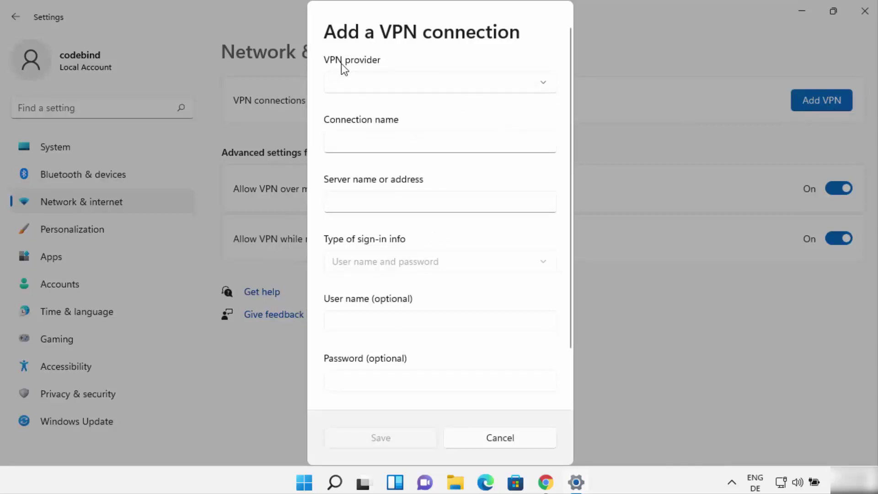
# Set the VPN provider to Windows (built-in) and connection name to 'vpnbook', then return to Chrome.
pyautogui.click(542, 87)
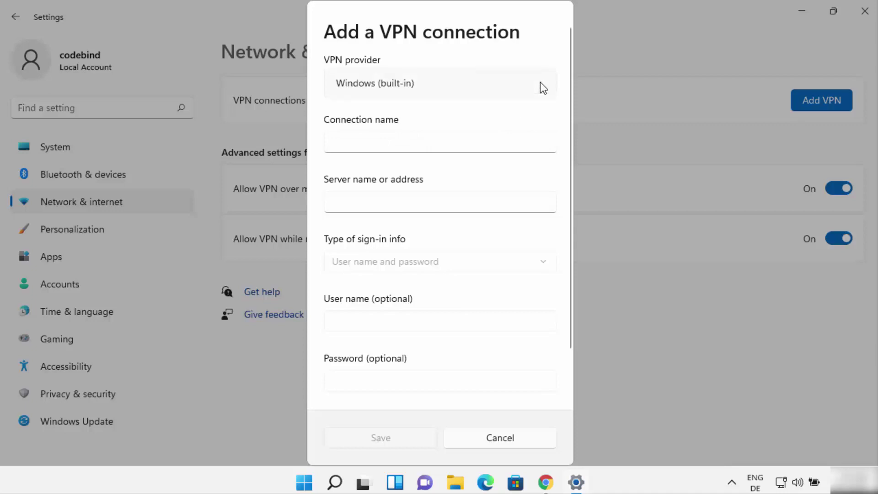
pyautogui.click(542, 86)
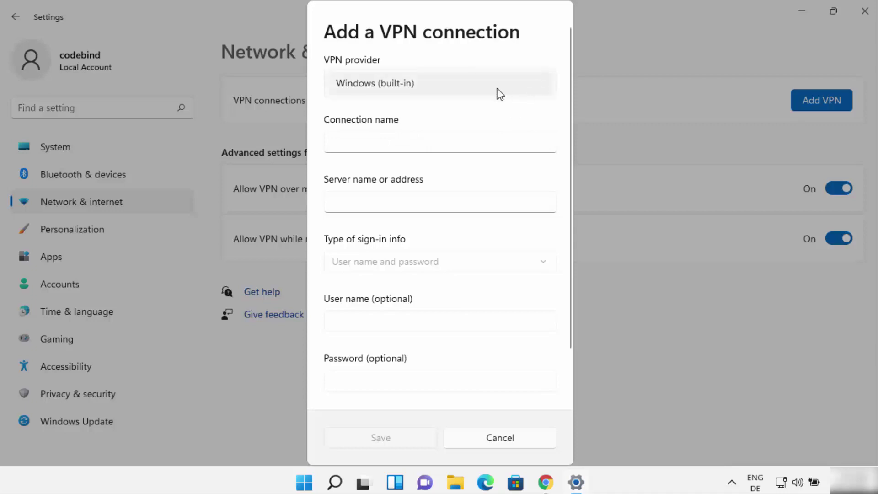
pyautogui.click(361, 86)
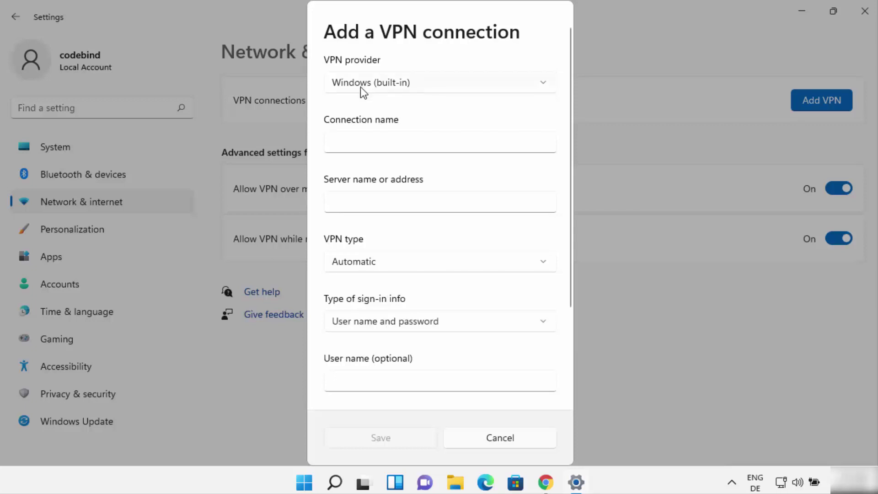
pyautogui.click(373, 148)
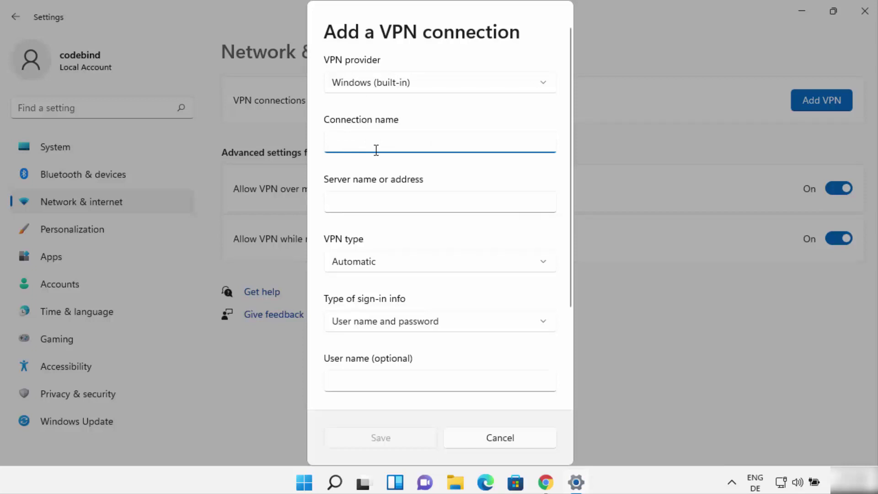
pyautogui.write('vpnbook')
pyautogui.click(546, 482)
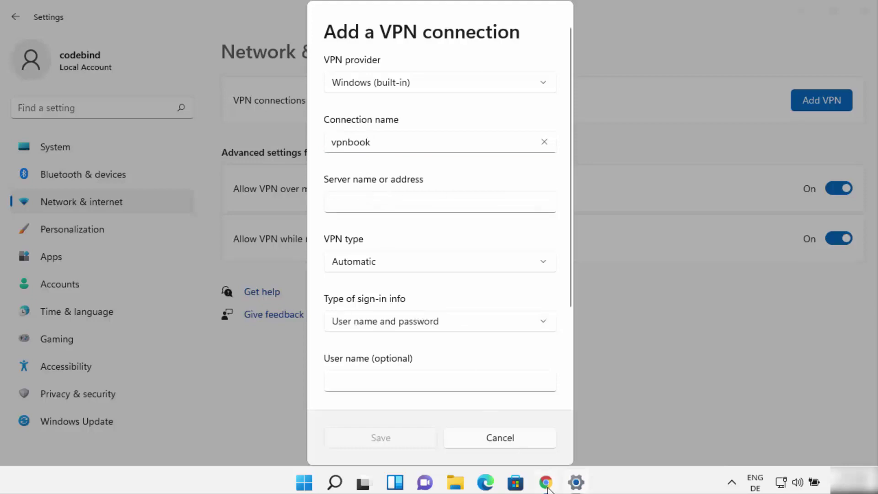
# Select the fr1.vpnbook.com server address from the PPTP list and return to Settings.
pyautogui.scroll(3, 183, 258)
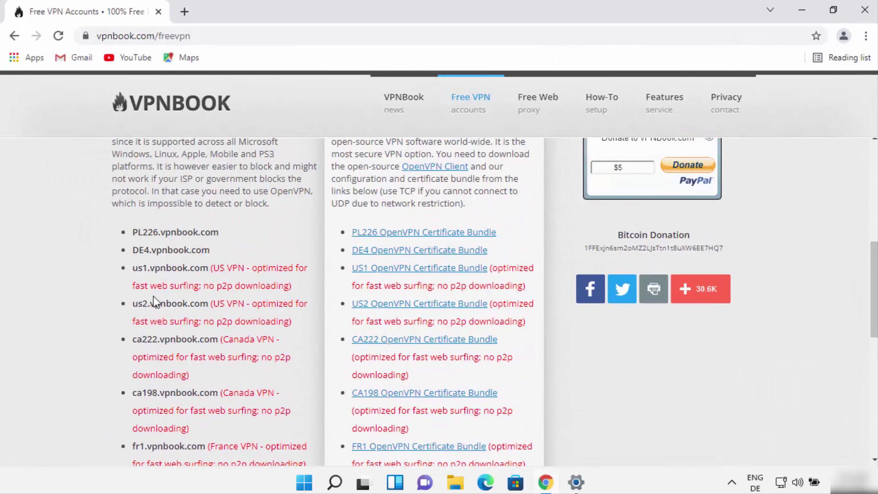
pyautogui.scroll(-1, 151, 304)
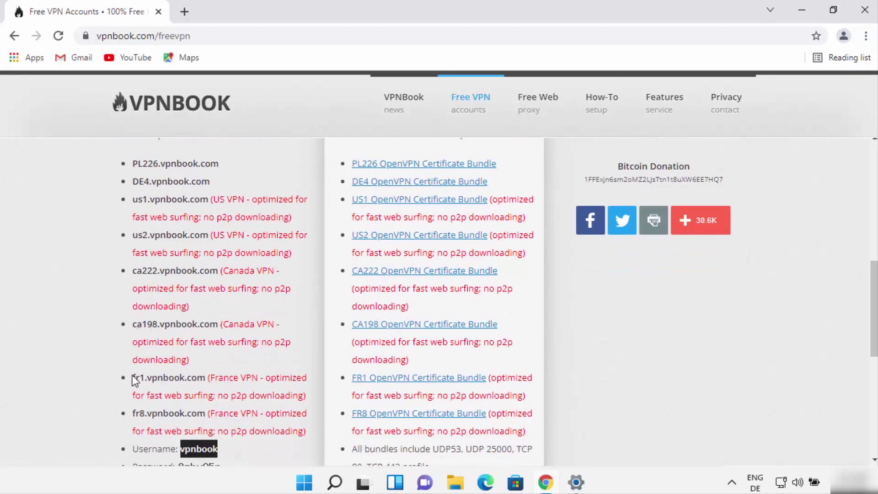
pyautogui.moveTo(132, 377); pyautogui.dragTo(205, 378)
pyautogui.hotkey('ctrl', 'c')
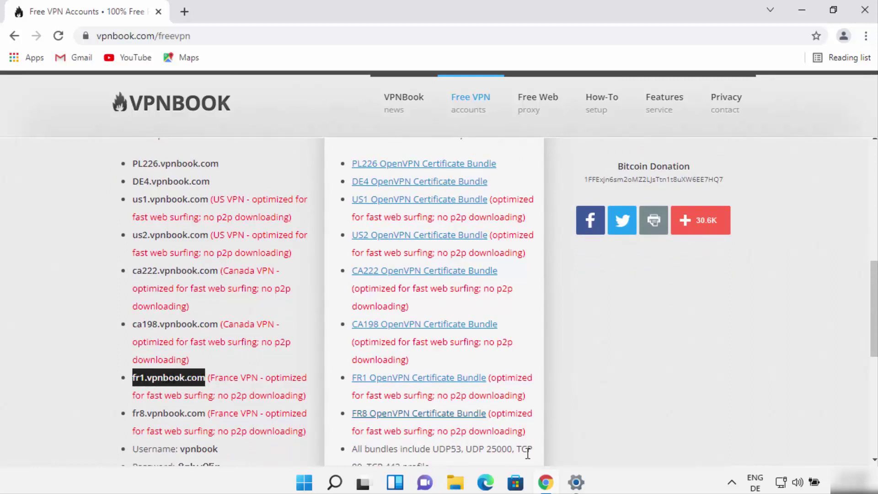
pyautogui.click(575, 482)
# Paste fr1.vpnbook.com as the server address and set the VPN type to PPTP.
pyautogui.click(406, 204)
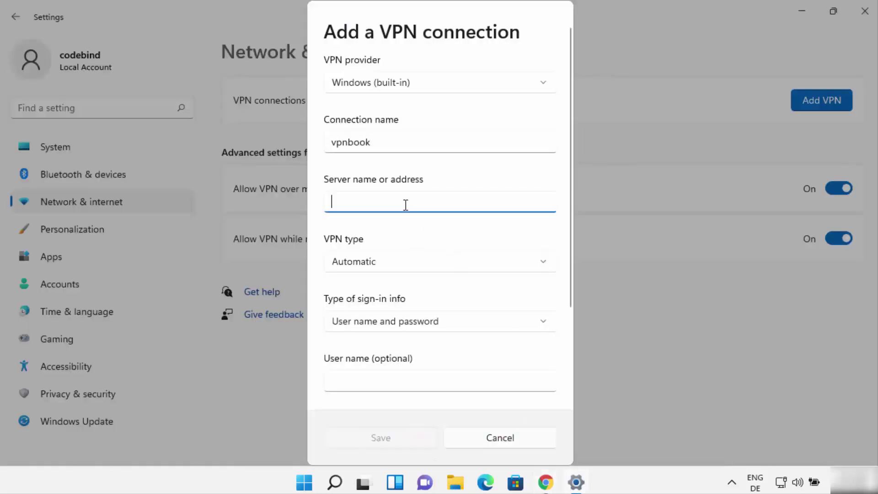
pyautogui.hotkey('ctrl', 'v')
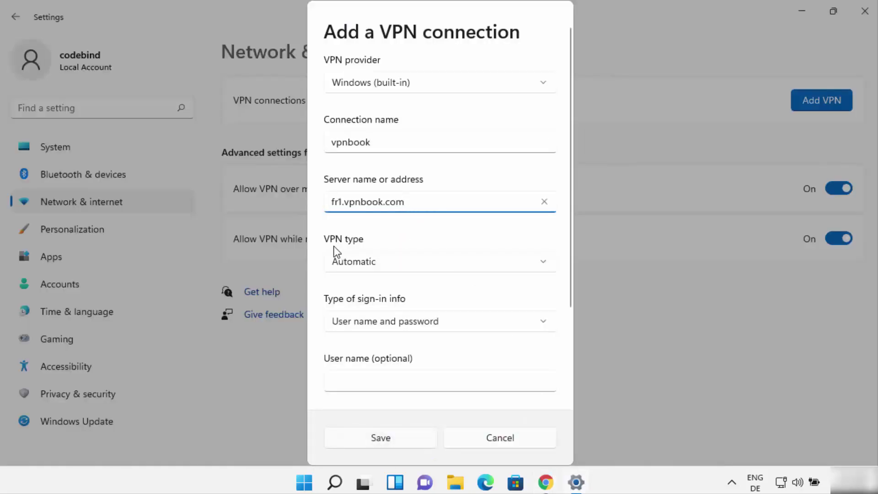
pyautogui.click(360, 265)
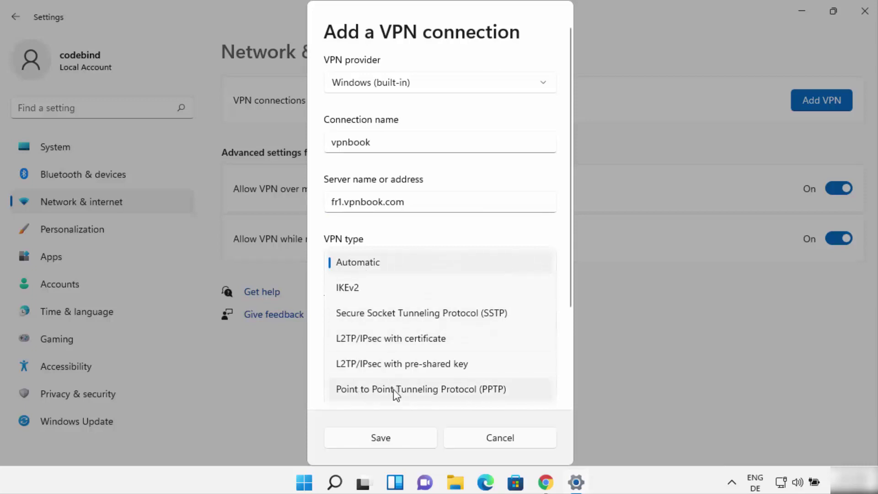
pyautogui.click(407, 389)
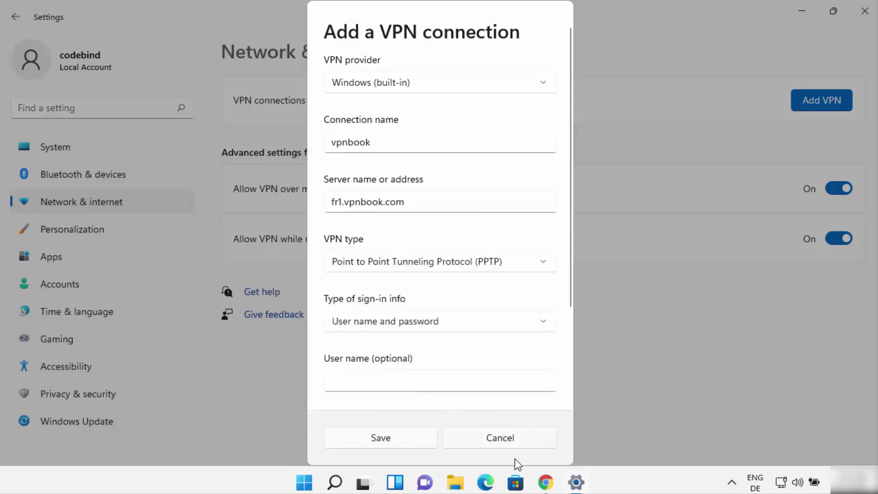
pyautogui.click(545, 482)
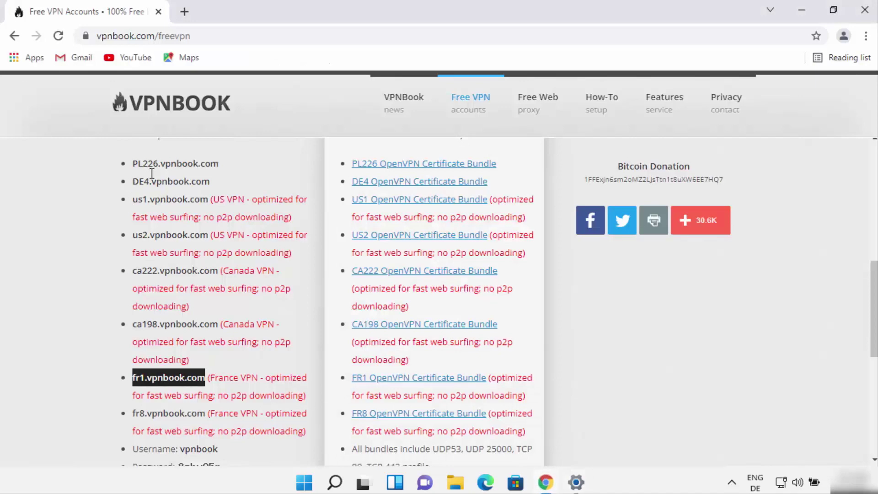
# Compare the Free PPTP and Free OpenVPN plan headings, then go back to Settings.
pyautogui.scroll(5, 152, 174)
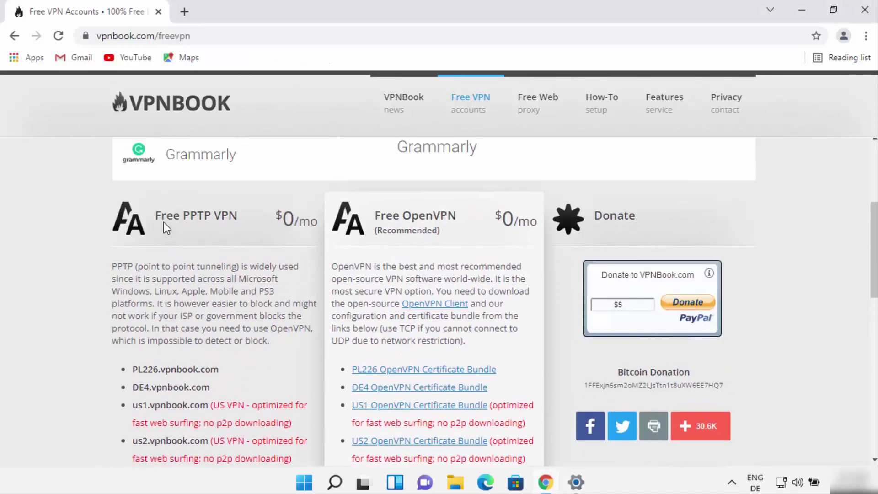
pyautogui.doubleClick(200, 215)
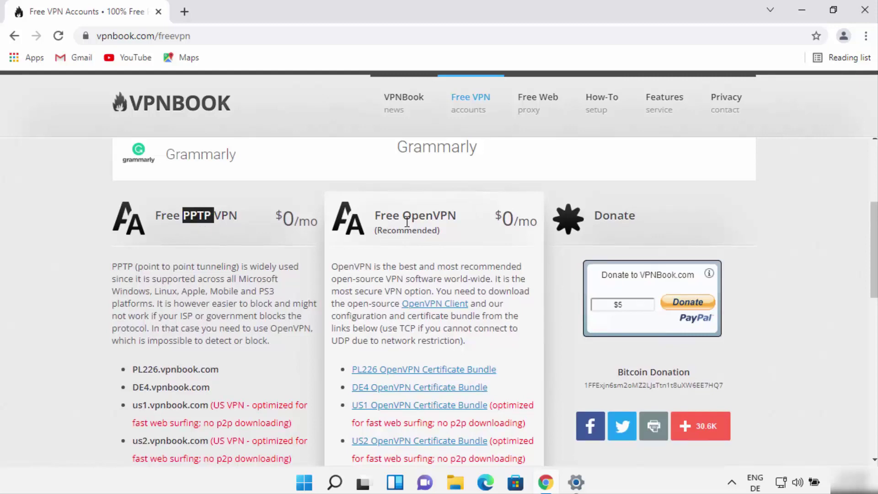
pyautogui.tripleClick(423, 215)
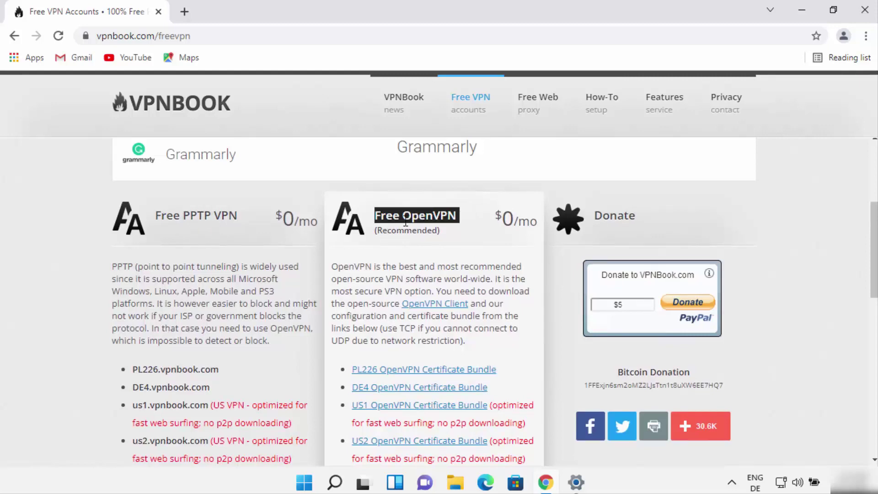
pyautogui.scroll(-5, 370, 263)
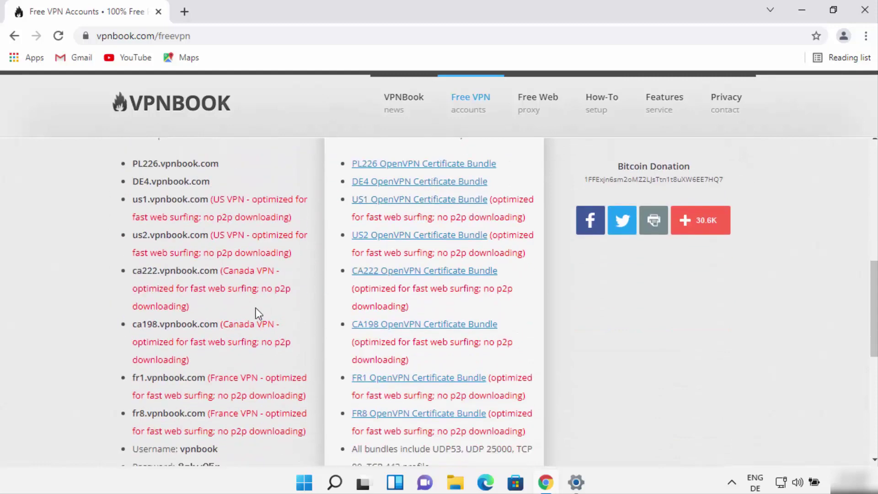
pyautogui.click(576, 482)
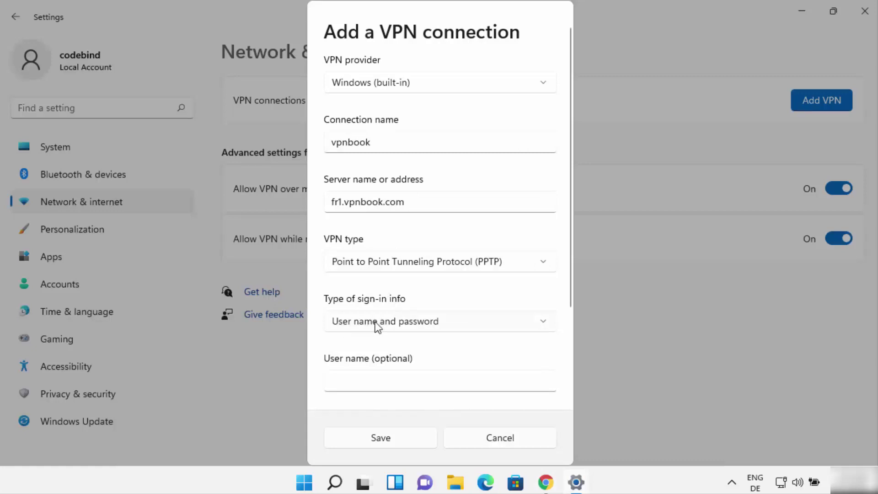
# Set the sign-in type to User name and password and bring up VPNBook's credentials page.
pyautogui.click(396, 327)
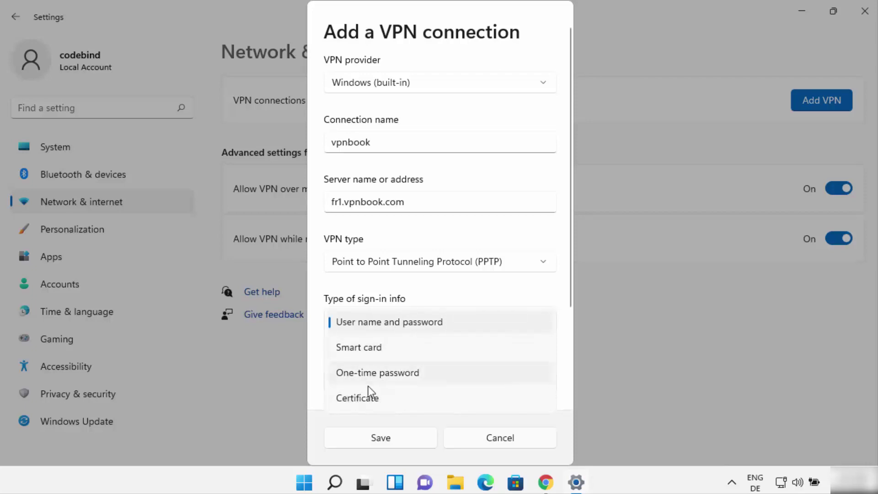
pyautogui.click(391, 322)
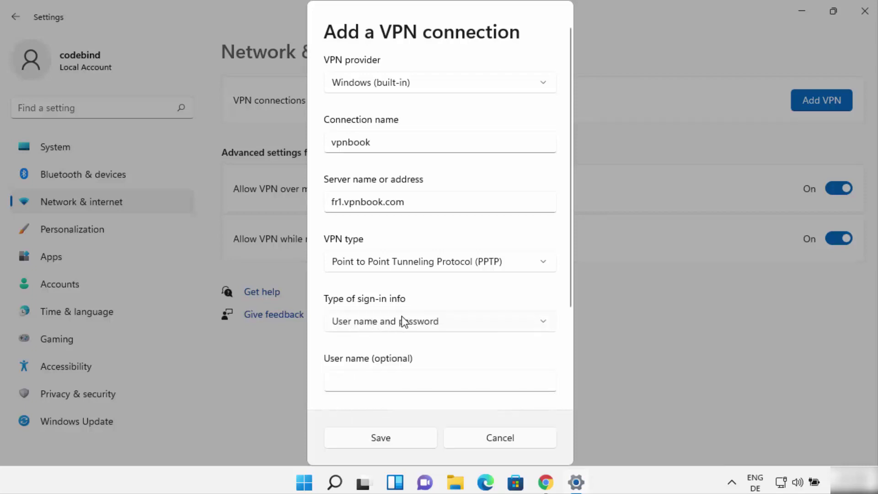
pyautogui.click(419, 374)
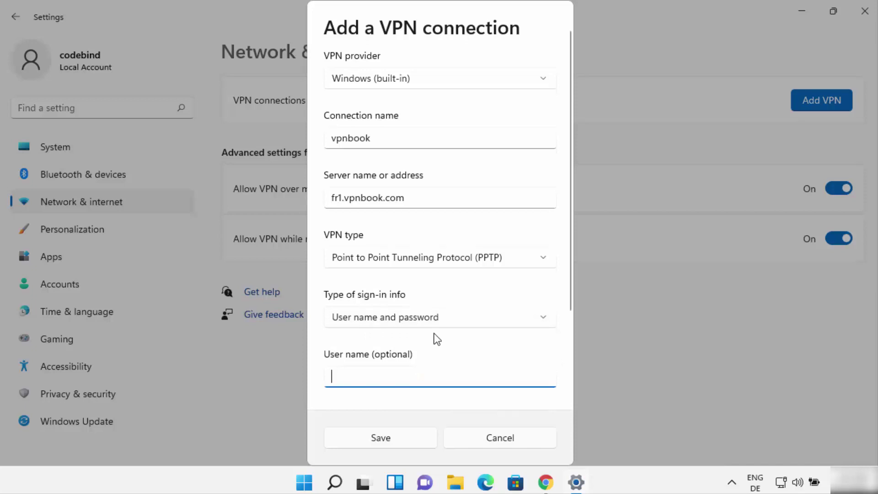
pyautogui.scroll(-2, 435, 337)
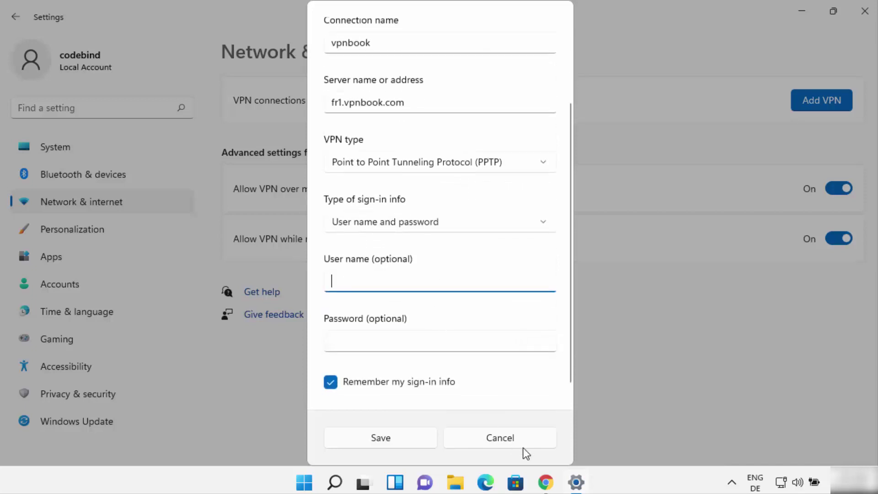
pyautogui.click(545, 482)
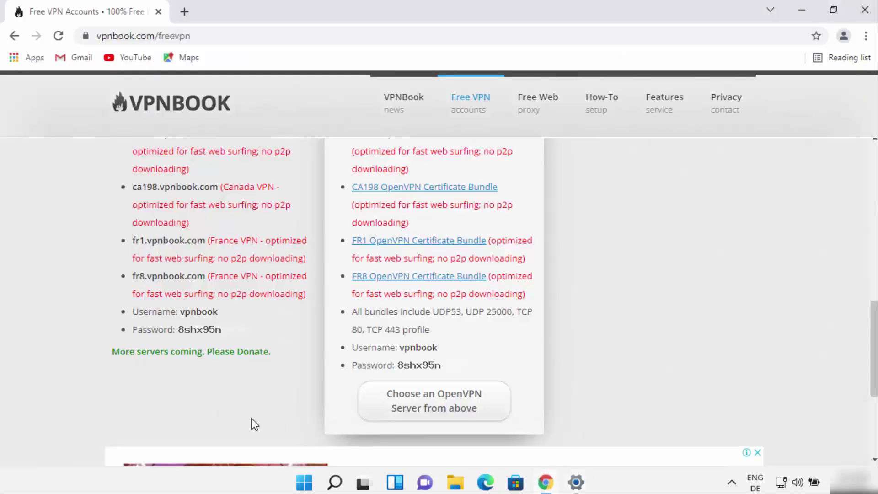
# Copy the PPTP username from VPNBook into the User name field.
pyautogui.doubleClick(192, 311)
pyautogui.hotkey('ctrl', 'c')
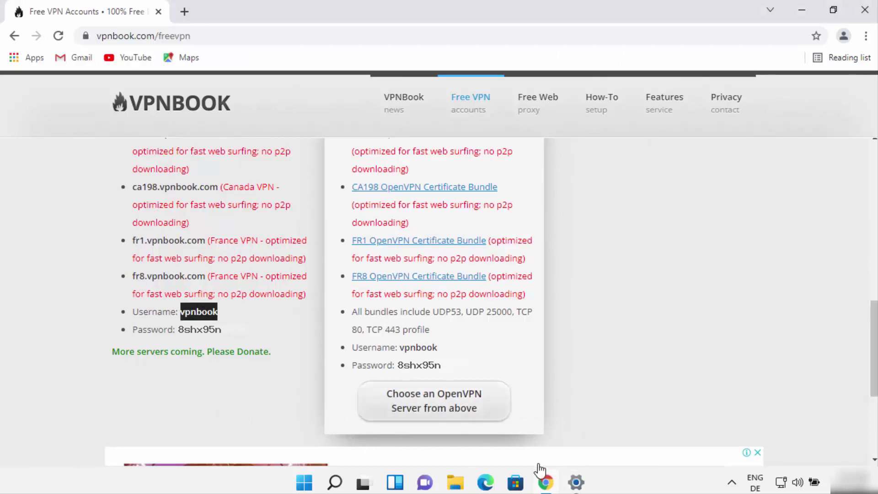
pyautogui.click(576, 482)
pyautogui.hotkey('ctrl', 'v')
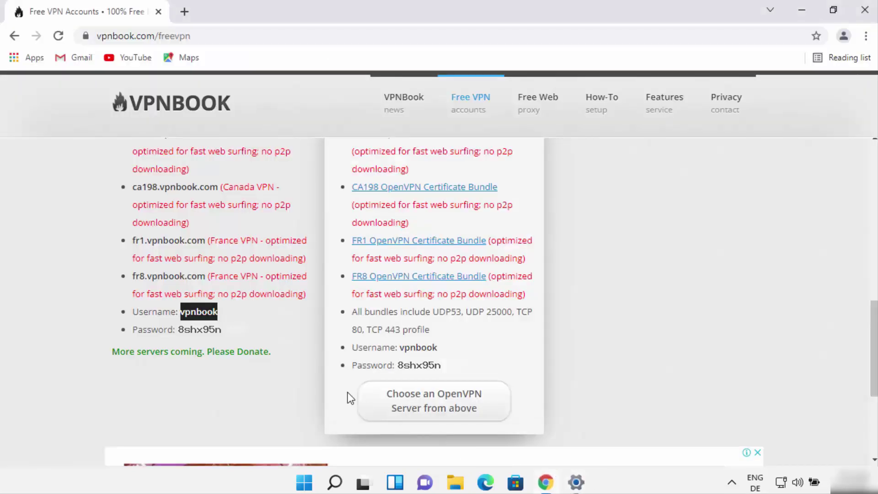
# Enter the VPNBook-listed password in the Password field and reveal it to check.
pyautogui.click(545, 481)
pyautogui.doubleClick(212, 333)
pyautogui.moveTo(212, 333); pyautogui.dragTo(185, 328)
pyautogui.moveTo(567, 465)
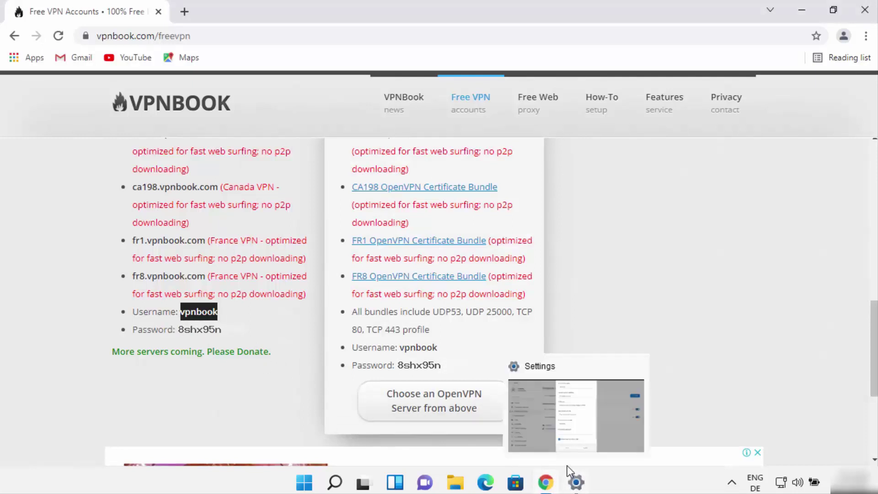
pyautogui.click(212, 369)
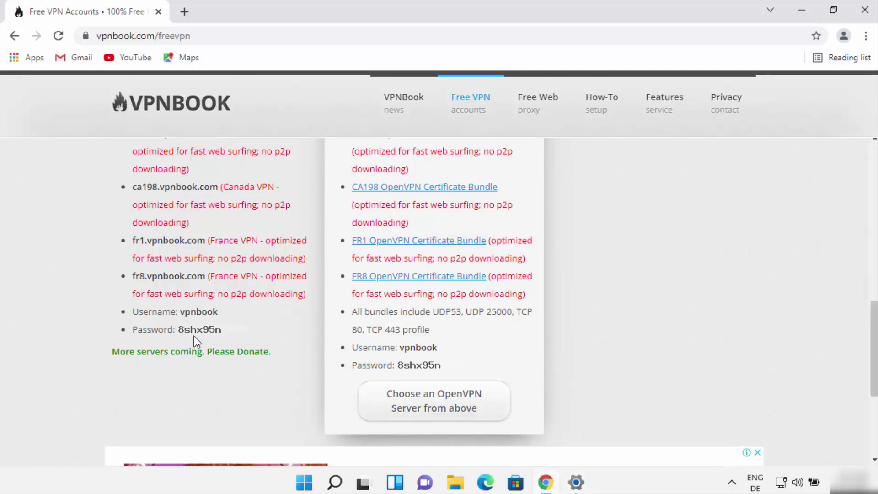
pyautogui.click(576, 482)
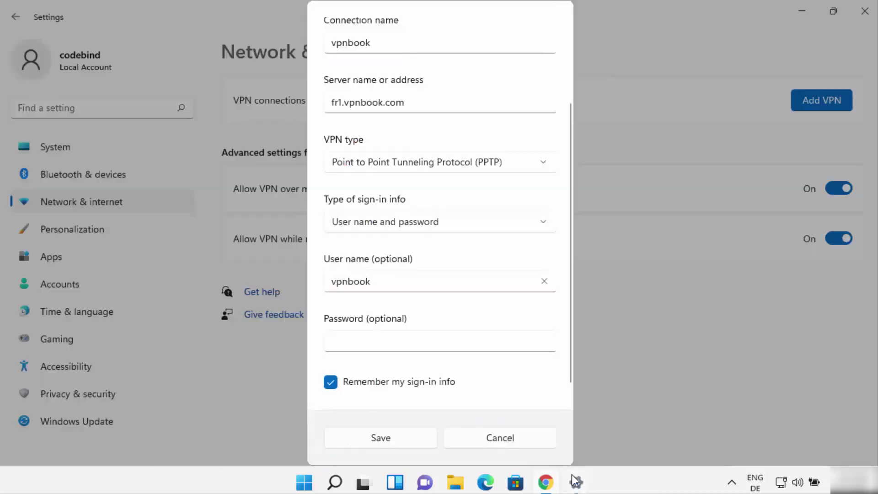
pyautogui.click(475, 339)
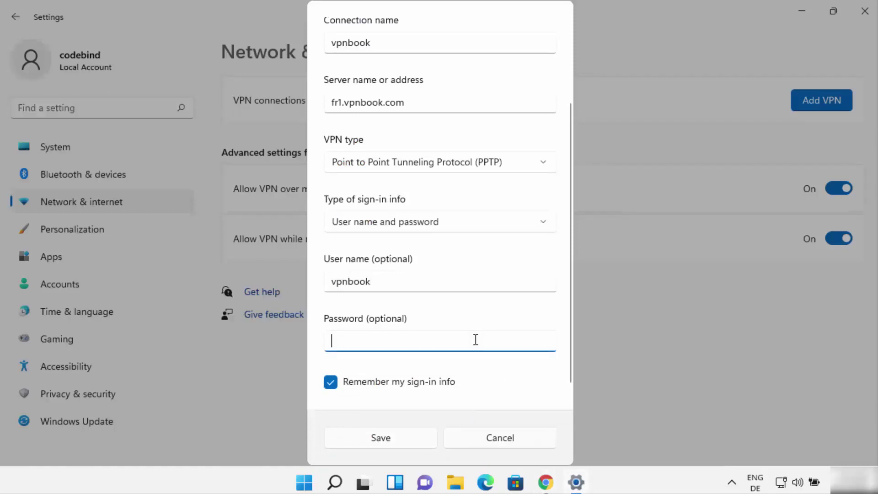
pyautogui.write('•••••••')
pyautogui.click(543, 341)
# Compare the password against the VPNBook page and save the vpnbook connection.
pyautogui.click(546, 481)
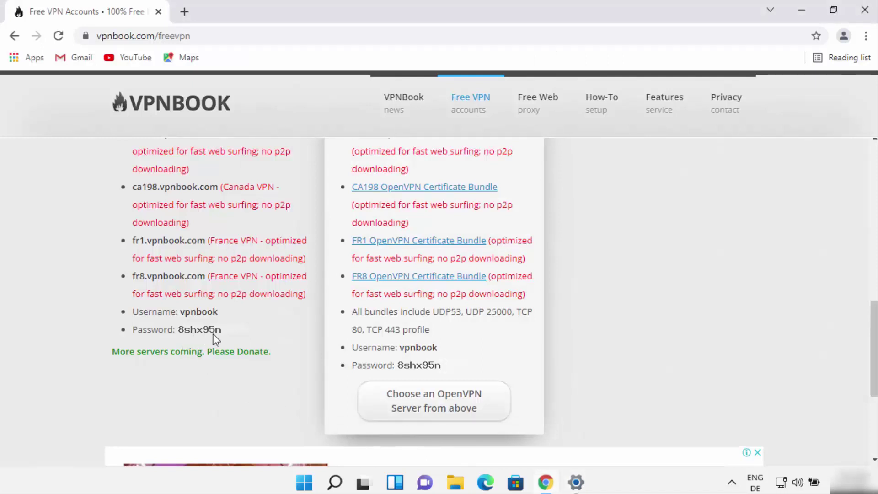
pyautogui.click(577, 481)
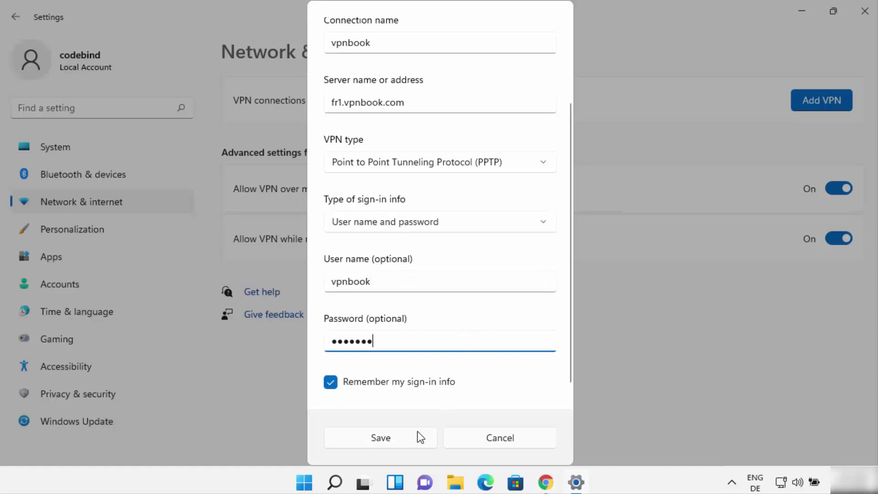
pyautogui.click(404, 442)
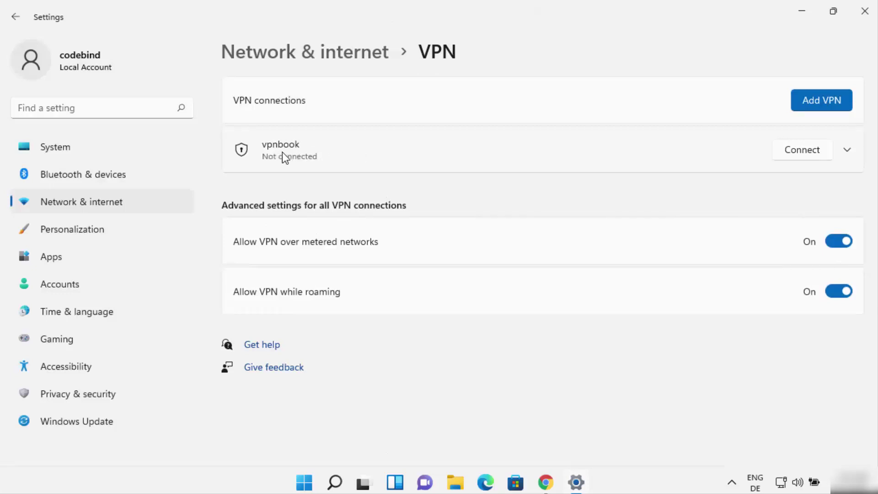
# Expand the vpnbook entry and connect it until it shows Connected.
pyautogui.click(847, 151)
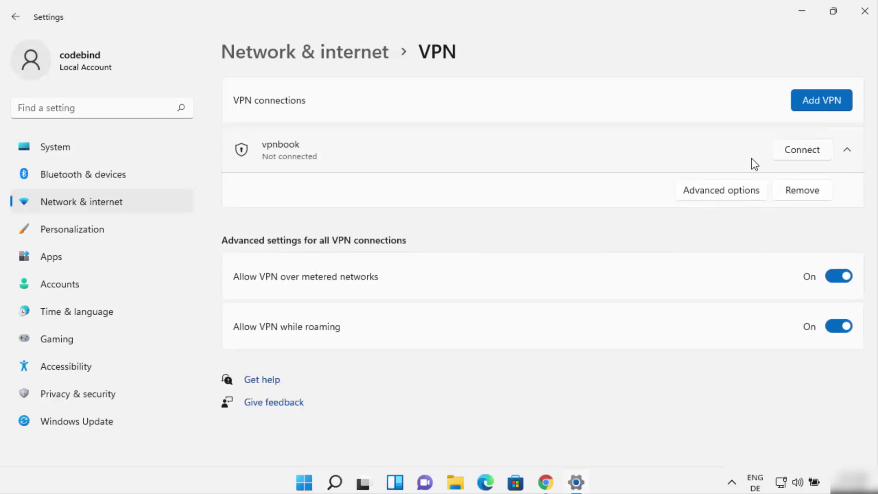
pyautogui.click(799, 151)
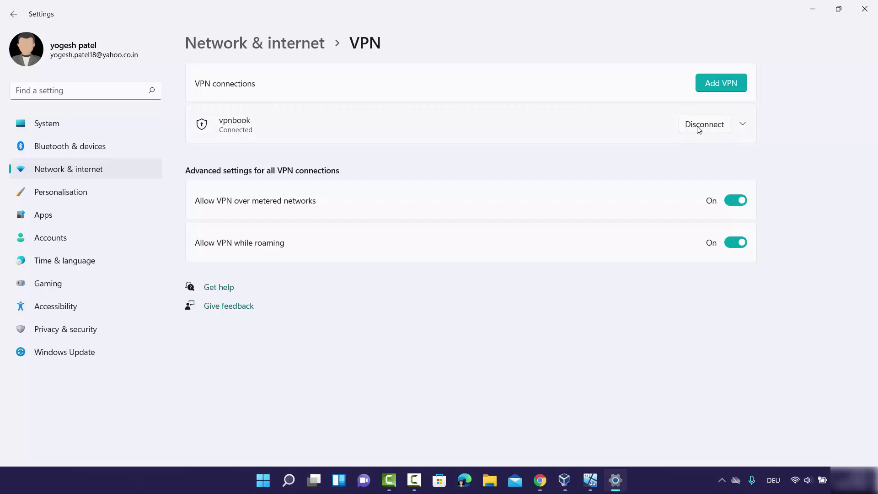
# Check WhatIsMyIPAddress in Chrome, which reports the country as Cambodia.
pyautogui.hotkey('alt', 'Tab')
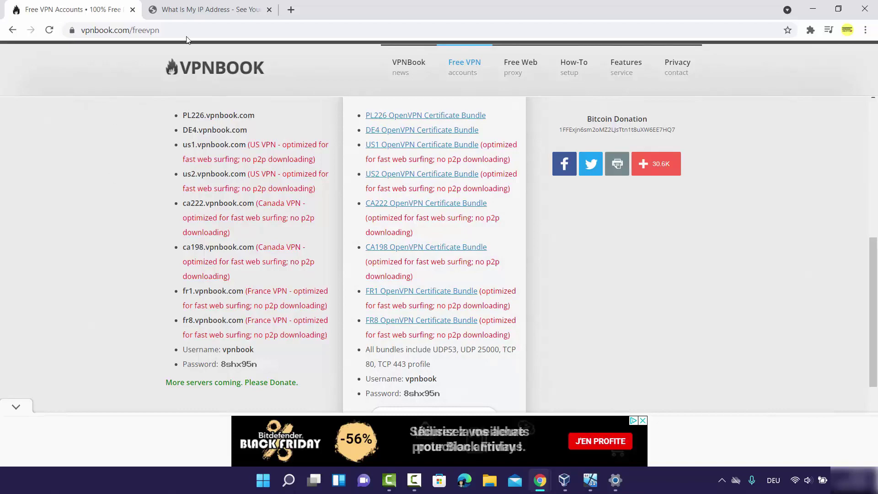
pyautogui.click(196, 9)
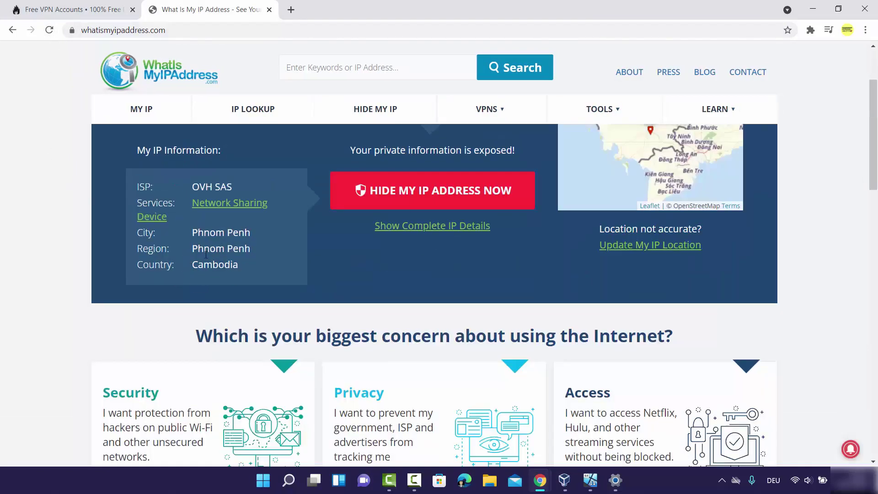
pyautogui.tripleClick(195, 264)
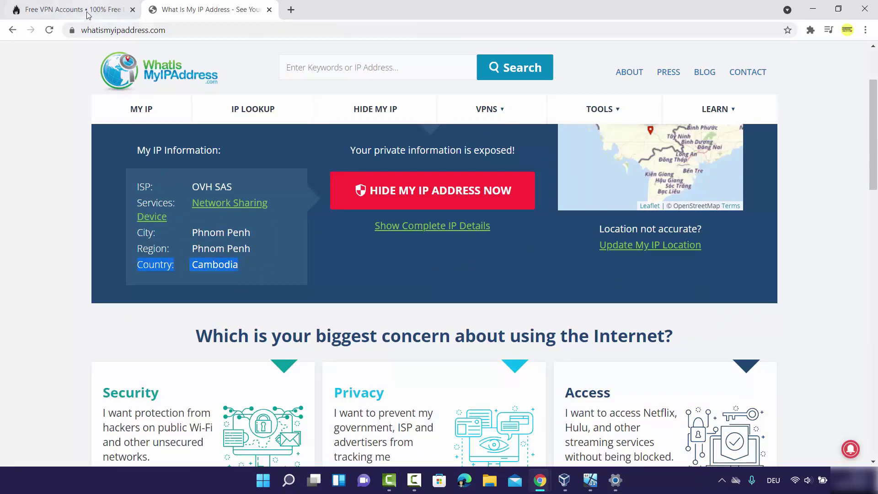
# Compare with the VPNBook server list and select the ca198.vpnbook.com server address.
pyautogui.click(61, 6)
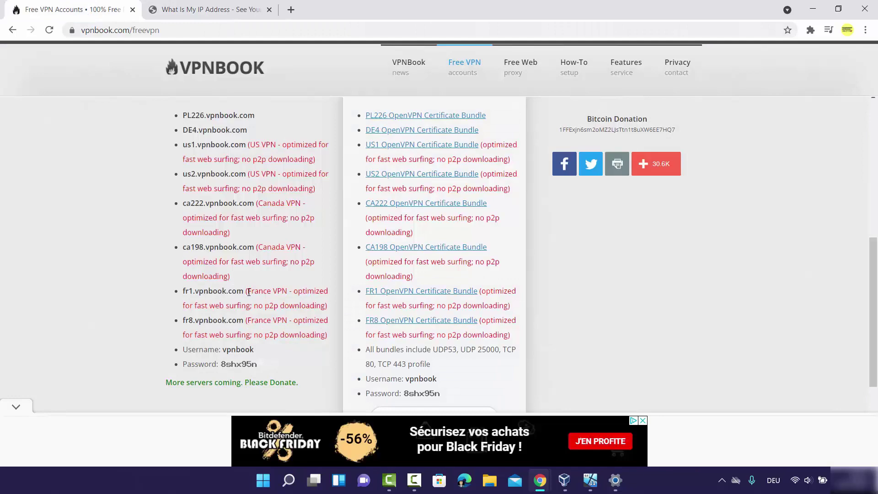
pyautogui.moveTo(248, 292); pyautogui.dragTo(291, 292)
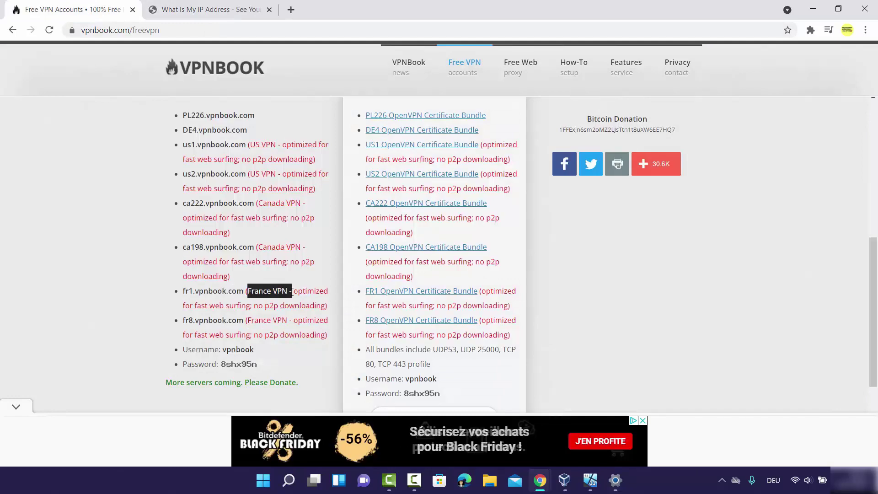
pyautogui.click(211, 9)
pyautogui.tripleClick(202, 263)
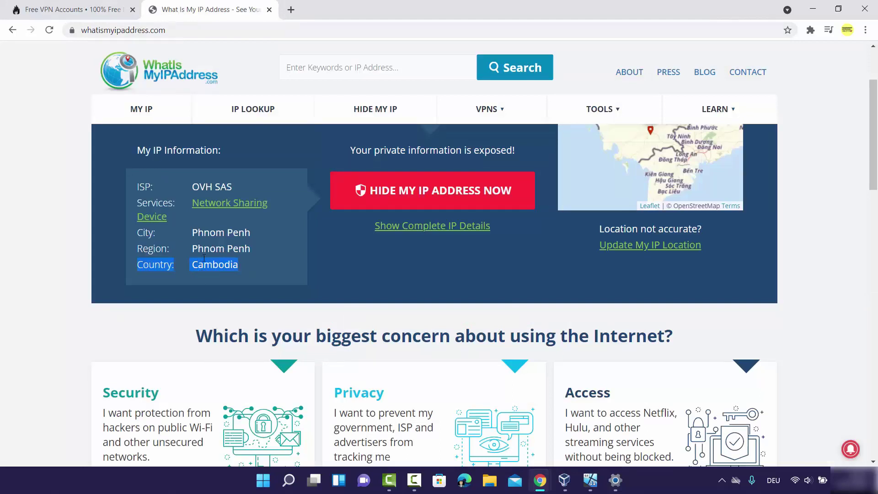
pyautogui.click(243, 267)
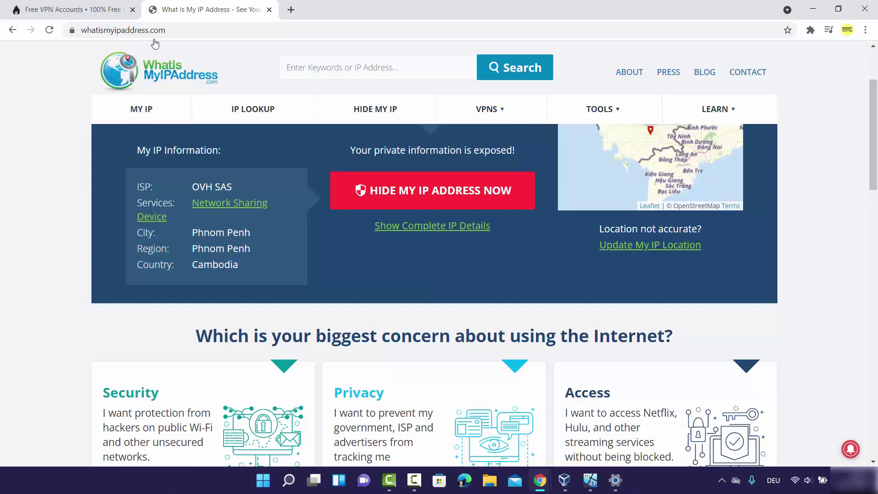
pyautogui.click(91, 4)
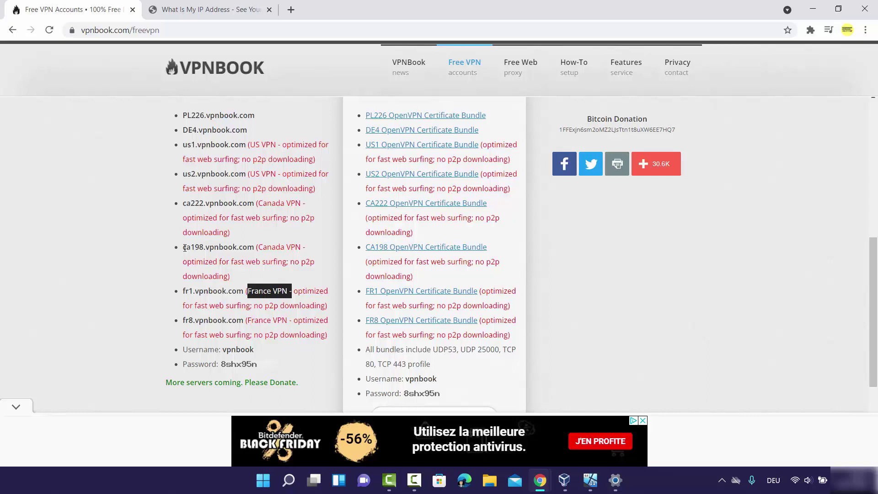
pyautogui.moveTo(183, 246); pyautogui.dragTo(254, 248)
pyautogui.hotkey('ctrl', 'c')
# Disconnect vpnbook and open its advanced options for editing.
pyautogui.click(616, 480)
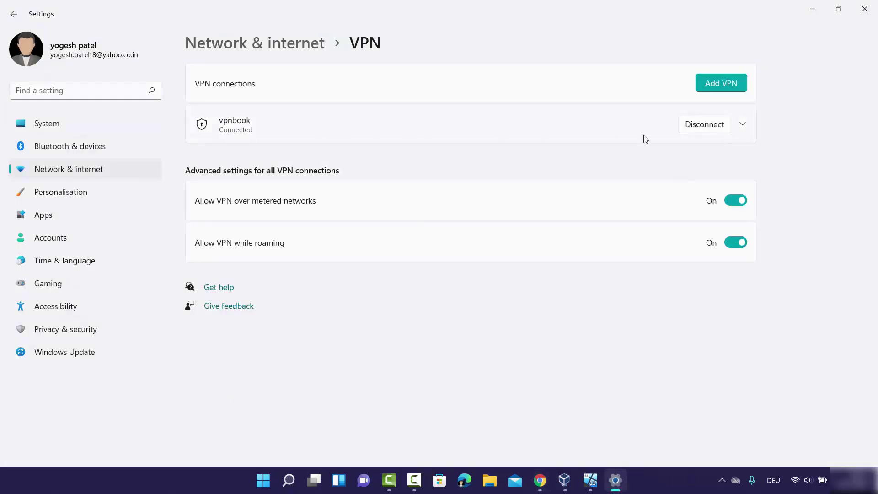
pyautogui.click(699, 130)
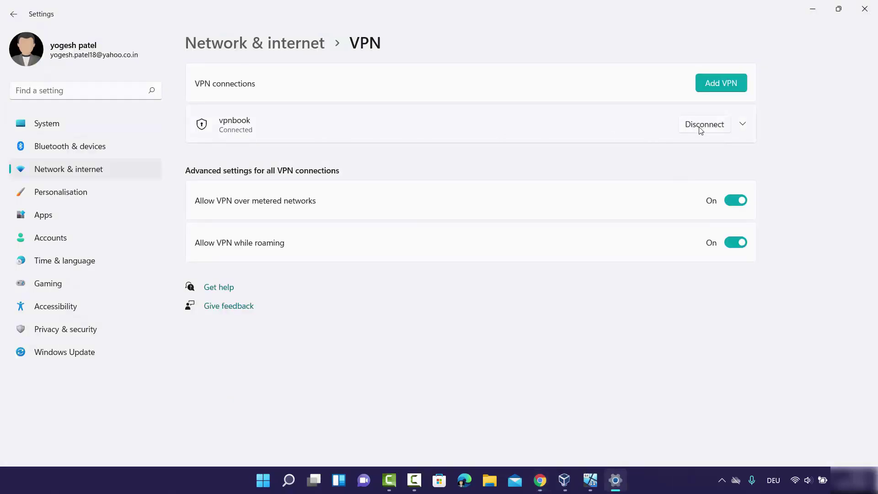
pyautogui.click(743, 125)
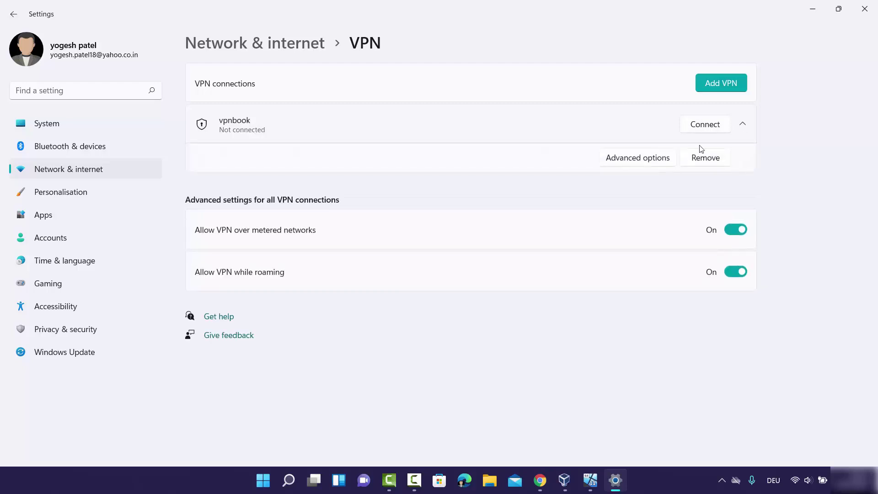
pyautogui.click(636, 163)
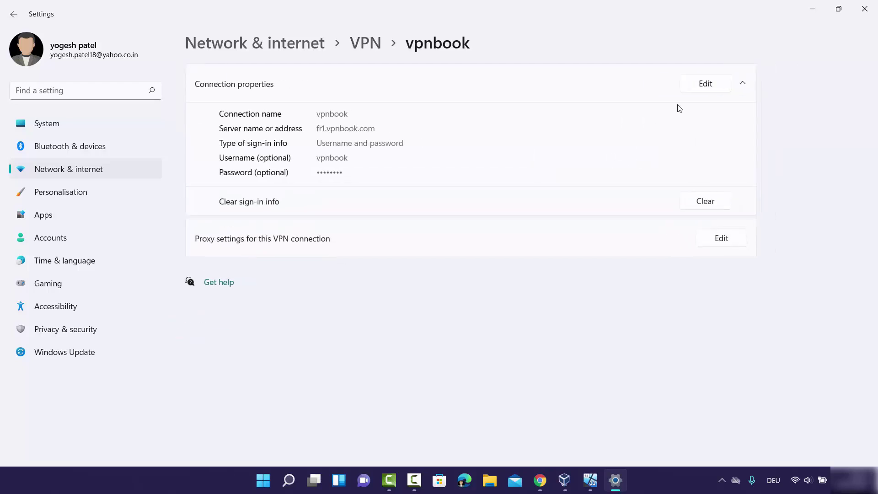
pyautogui.click(700, 86)
# Replace the server with ca198.vpnbook.com, save, and reconnect vpnbook.
pyautogui.tripleClick(398, 151)
pyautogui.hotkey('ctrl', 'v')
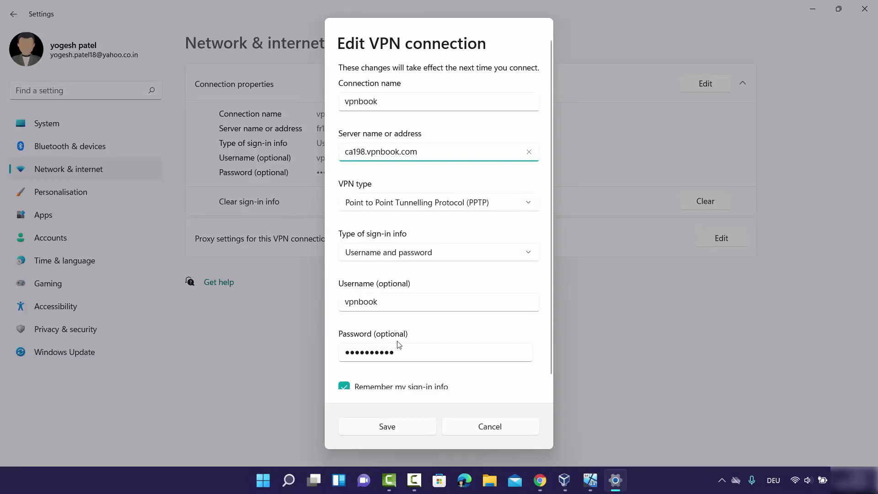
pyautogui.click(405, 426)
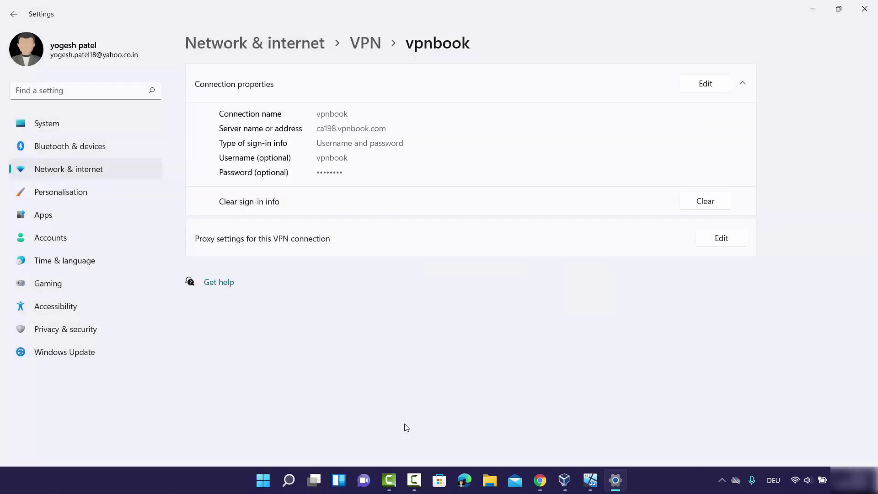
pyautogui.click(368, 44)
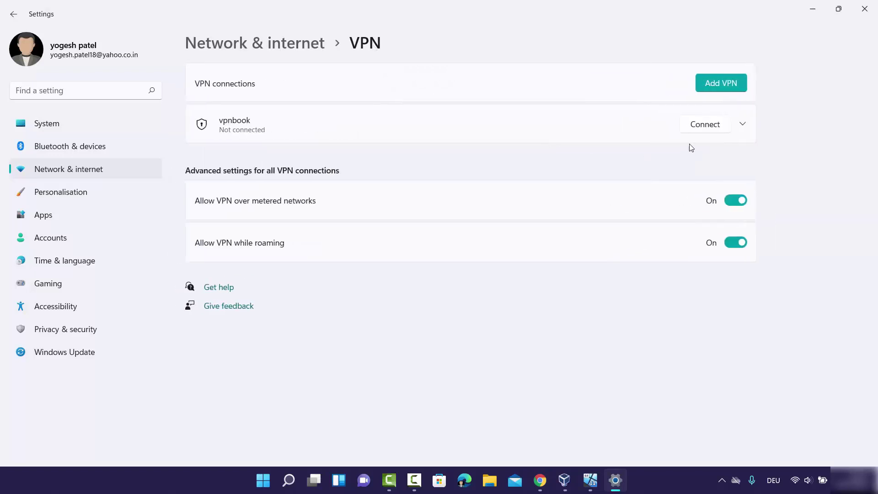
pyautogui.click(697, 129)
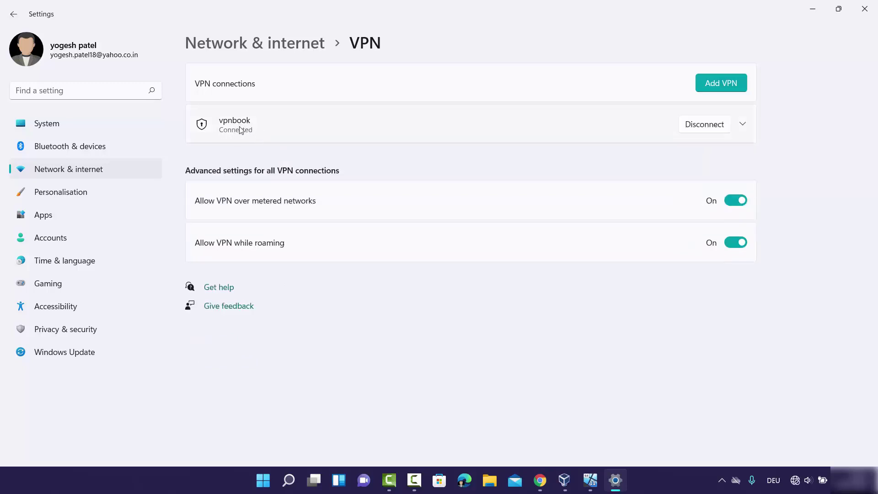
# Reload WhatIsMyIPAddress, which now shows Bacoor, Philippines, then return to the VPN settings.
pyautogui.click(539, 480)
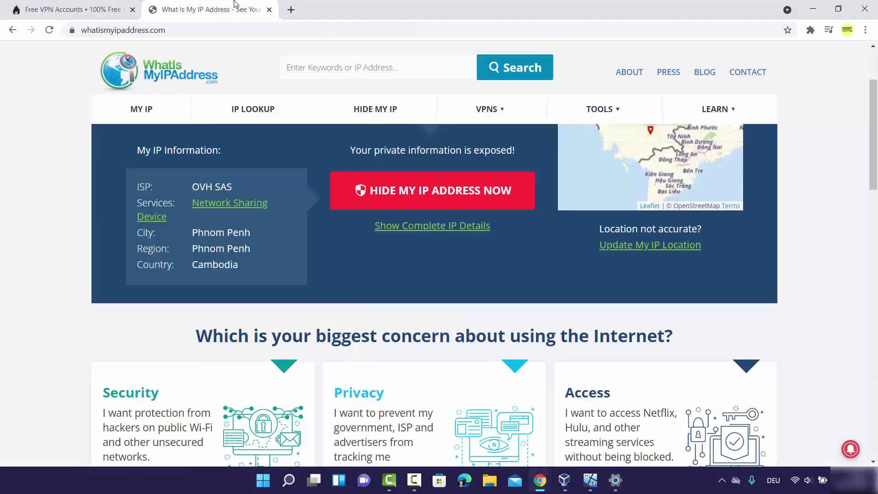
pyautogui.click(49, 30)
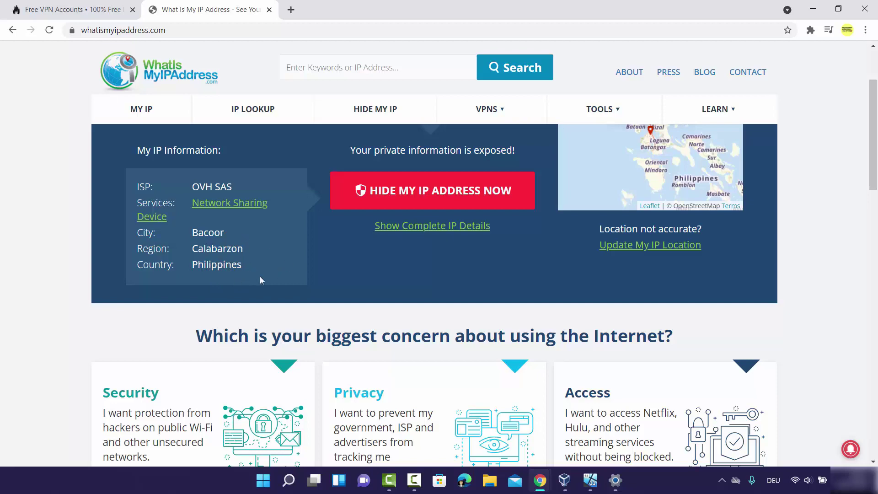
pyautogui.click(122, 10)
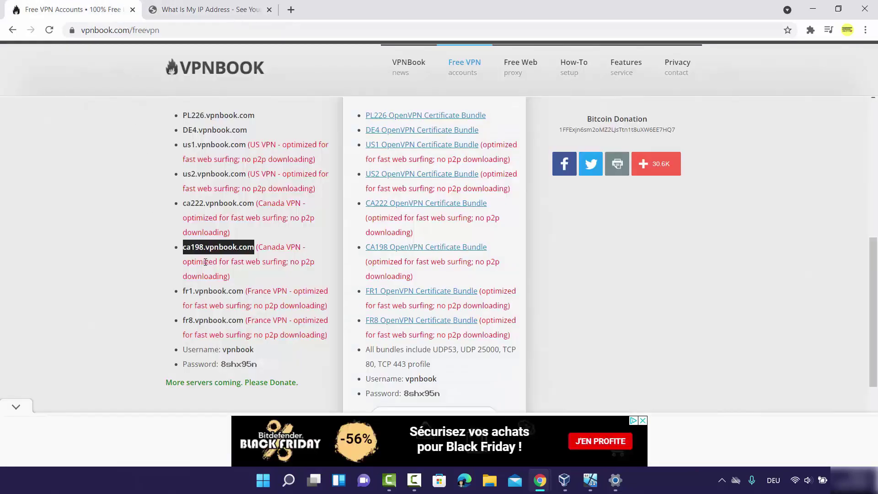
pyautogui.moveTo(241, 291); pyautogui.dragTo(184, 291)
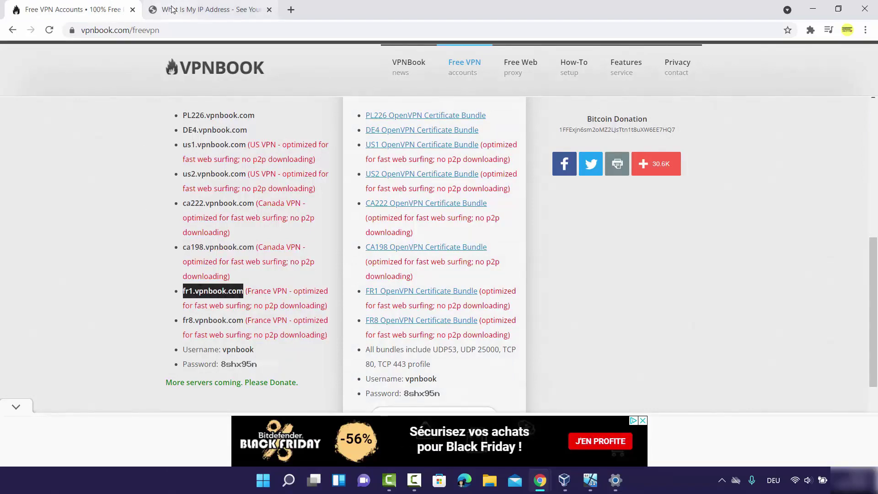
pyautogui.click(206, 9)
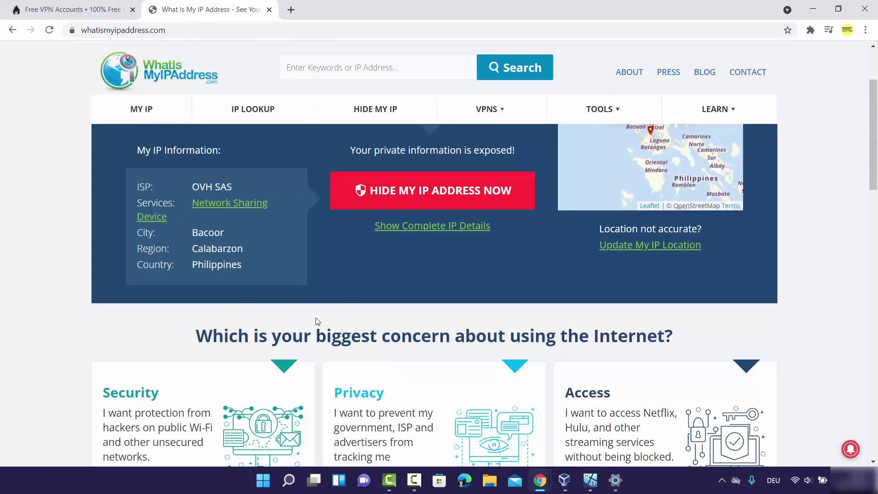
pyautogui.click(615, 480)
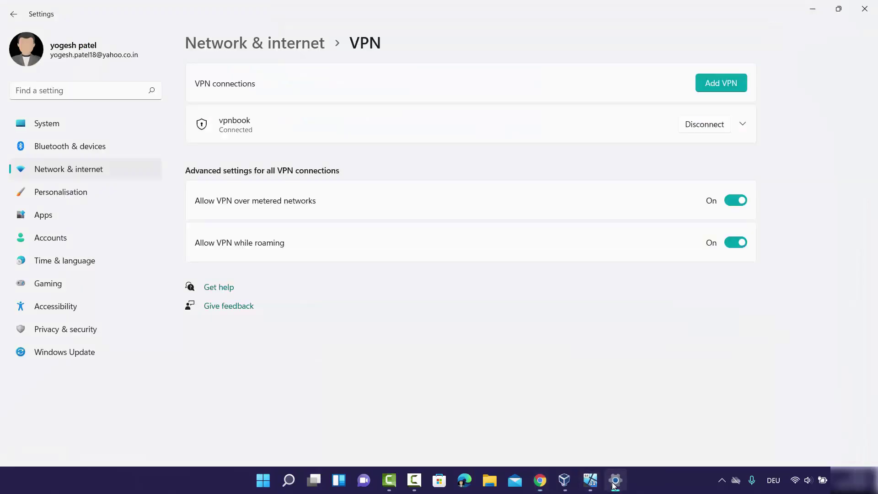
# Disconnect and delete the vpnbook connection, then cancel a new Add a VPN connection form.
pyautogui.click(711, 129)
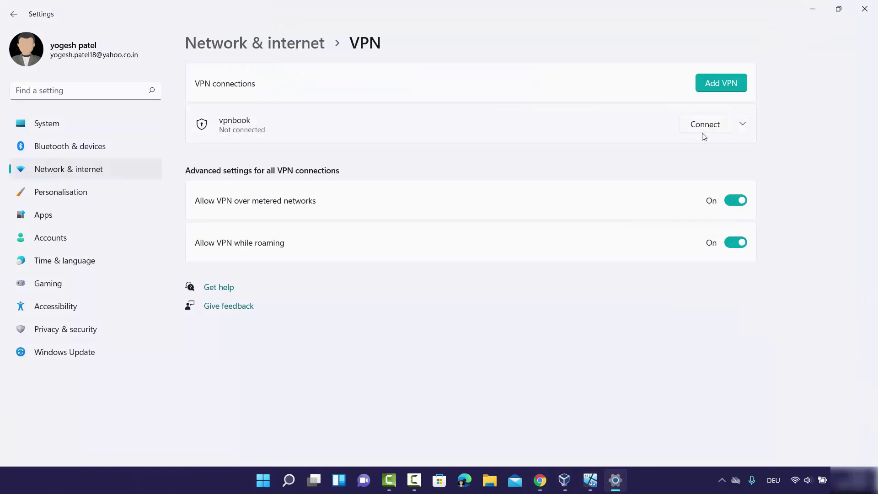
pyautogui.click(744, 125)
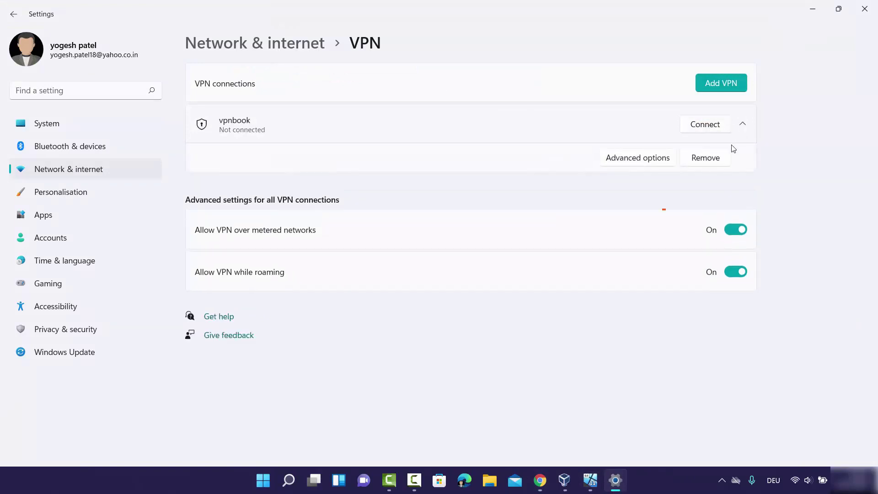
pyautogui.click(705, 160)
pyautogui.click(407, 264)
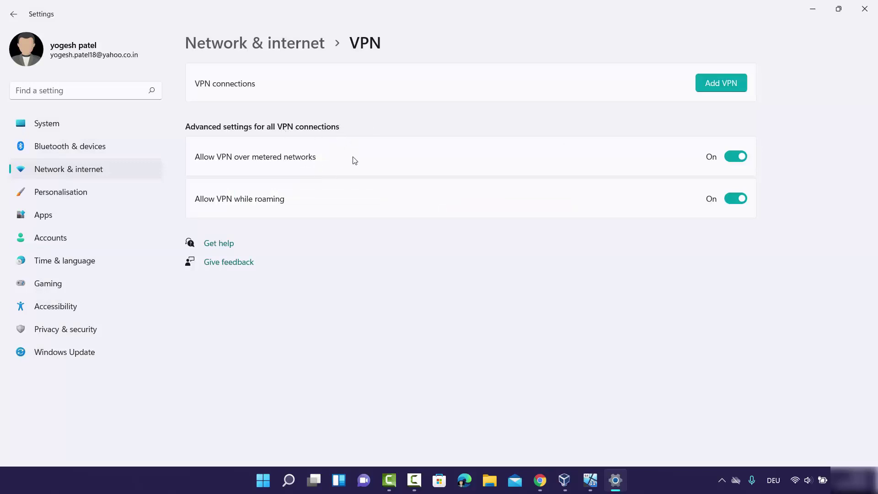
pyautogui.click(703, 89)
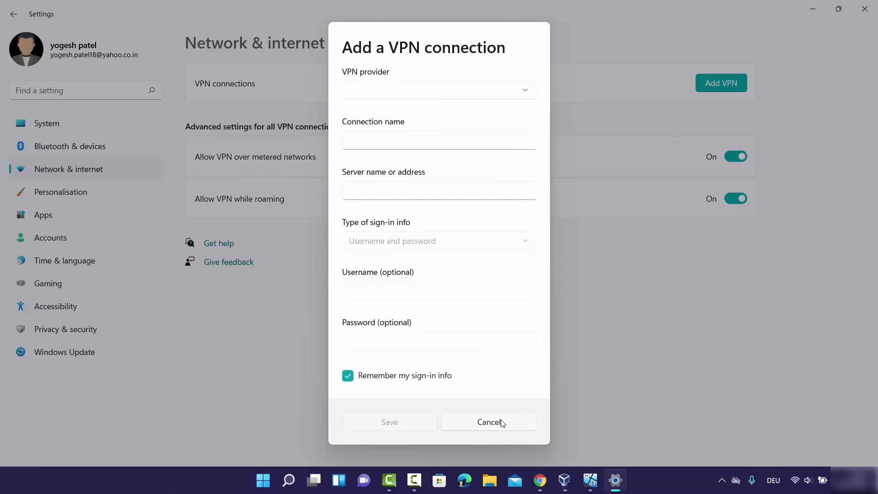
pyautogui.click(488, 422)
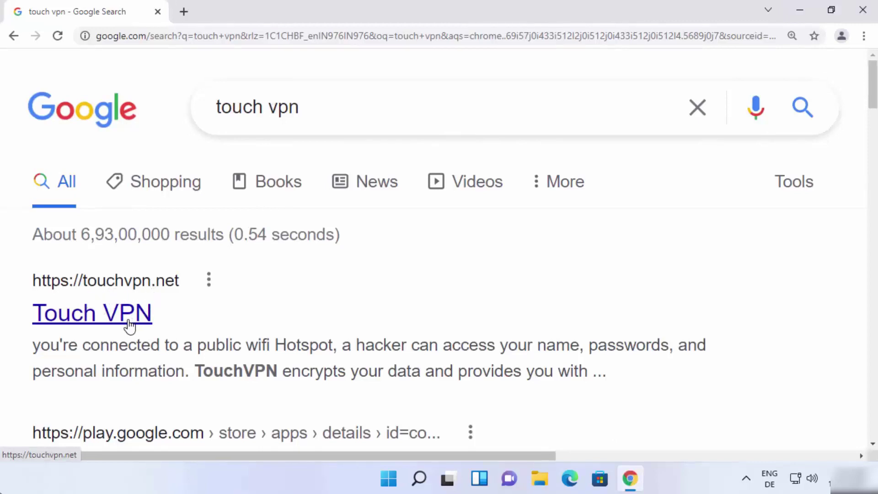
# Download the Windows MSI TouchVPN_1.0.22.msi from touchvpn.net, launch it, and minimize Chrome.
pyautogui.click(97, 323)
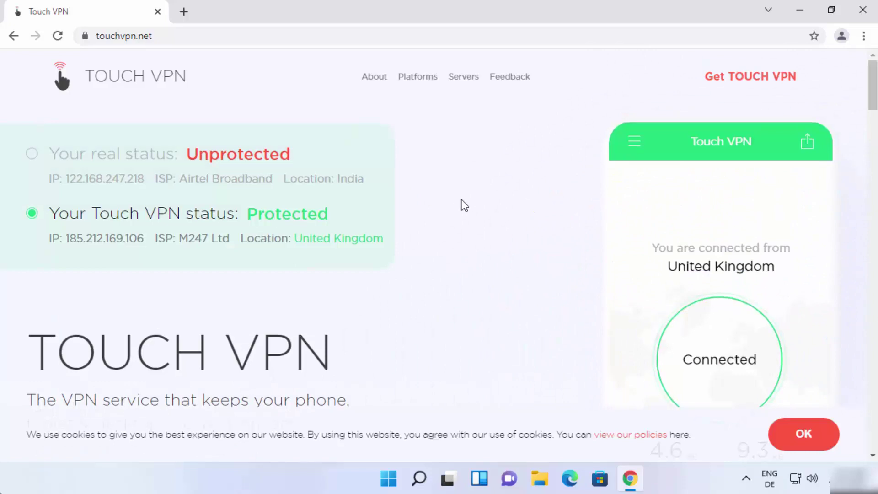
pyautogui.scroll(-1, 463, 202)
pyautogui.scroll(-2, 462, 202)
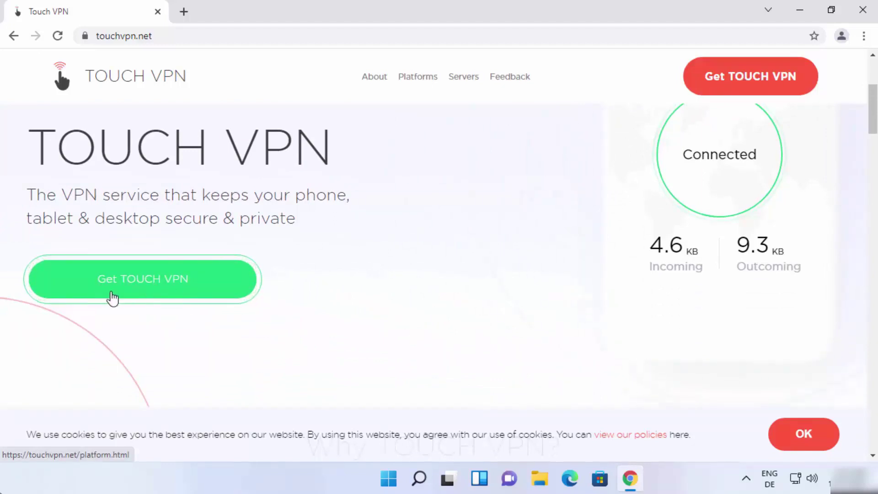
pyautogui.click(176, 287)
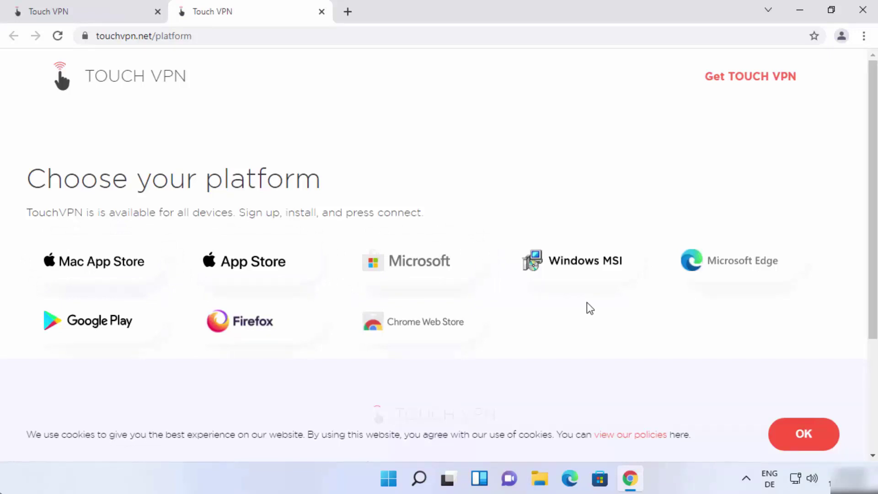
pyautogui.click(584, 266)
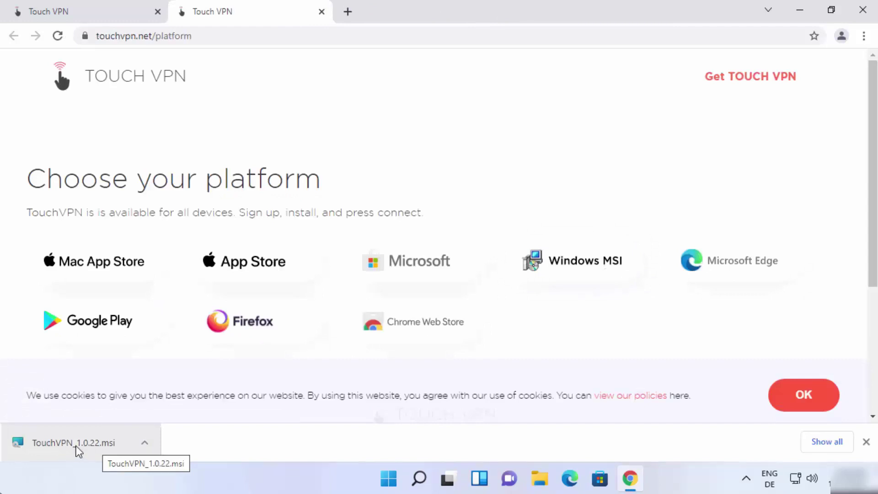
pyautogui.click(77, 448)
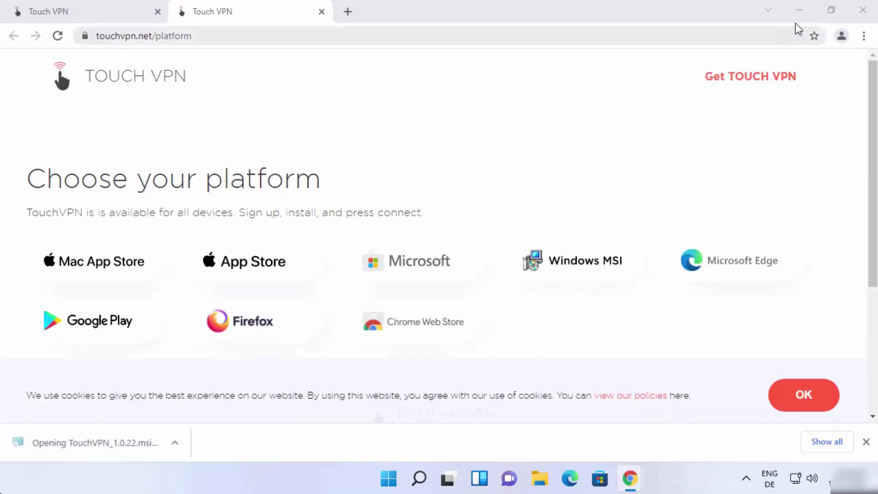
pyautogui.click(801, 13)
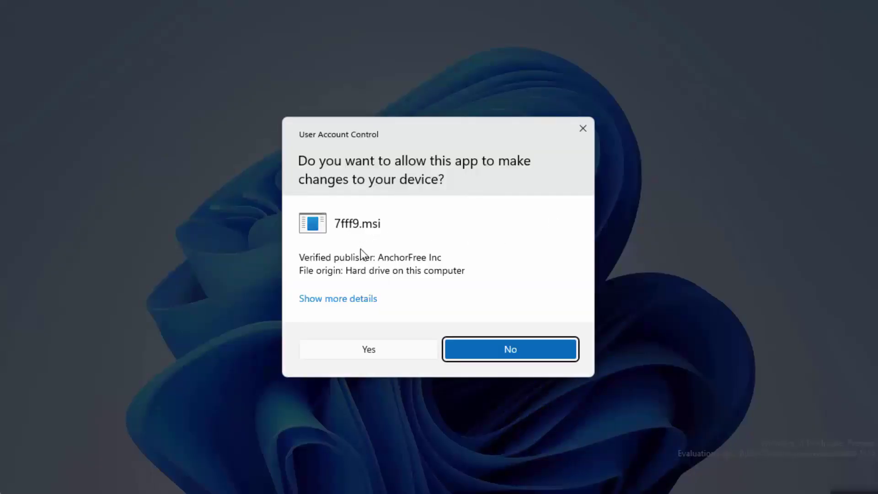
# Approve the User Account Control prompt so TouchVPN installs and launches.
pyautogui.click(358, 350)
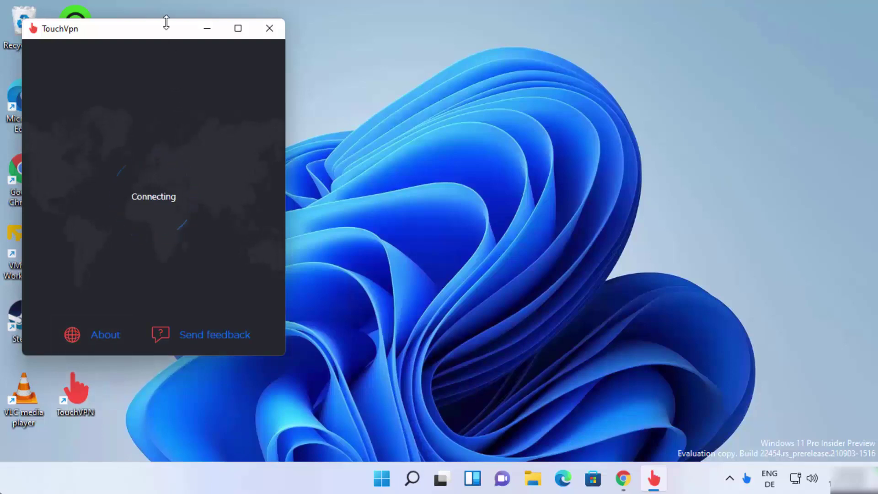
# Center the Touch VPN window and connect through the Australia server.
pyautogui.moveTo(167, 32); pyautogui.dragTo(510, 85)
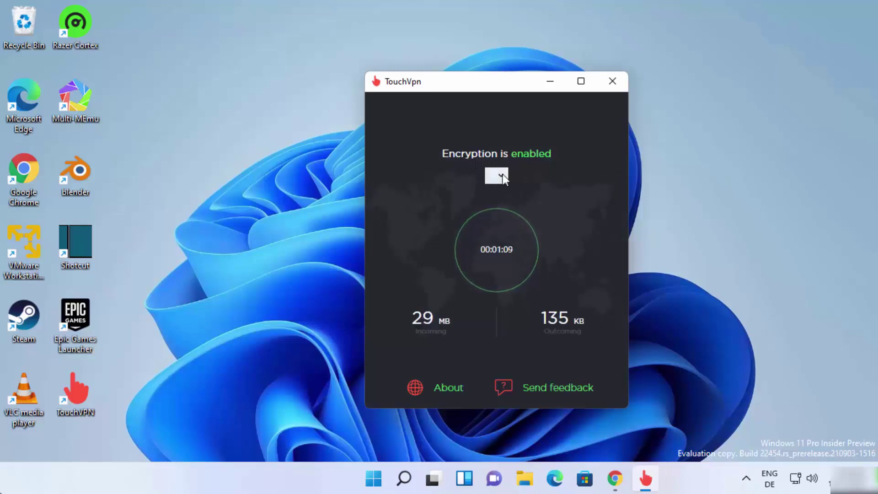
pyautogui.click(503, 174)
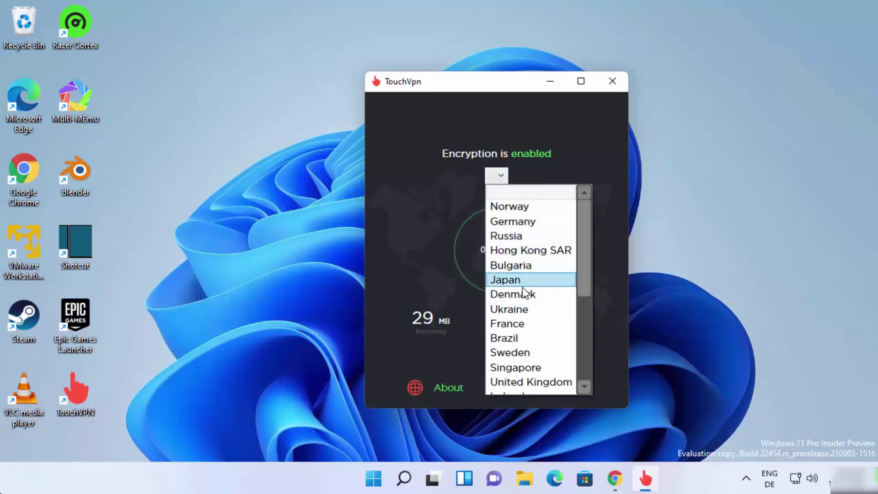
pyautogui.scroll(-2, 527, 294)
pyautogui.scroll(-2, 529, 309)
pyautogui.scroll(4, 545, 348)
pyautogui.scroll(-1, 547, 292)
pyautogui.scroll(-2, 544, 290)
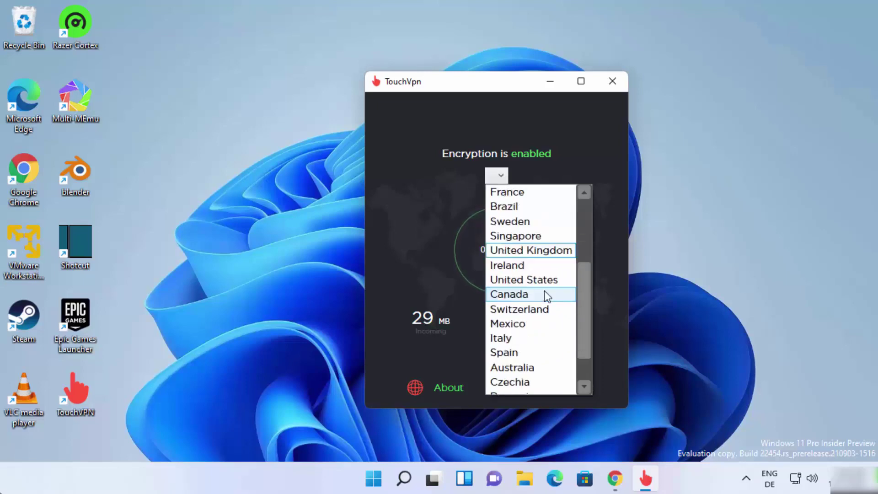
pyautogui.click(524, 364)
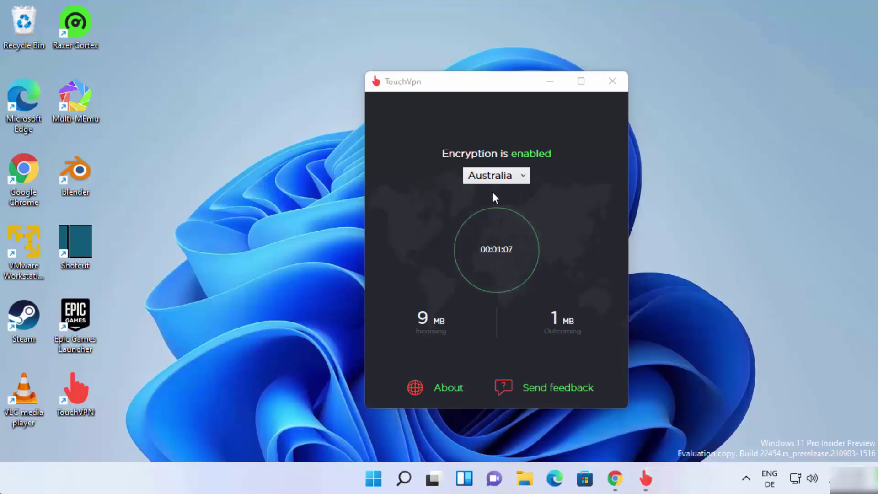
# Restore Chrome, dismiss the notification prompt, and confirm the country shows Australia.
pyautogui.click(625, 479)
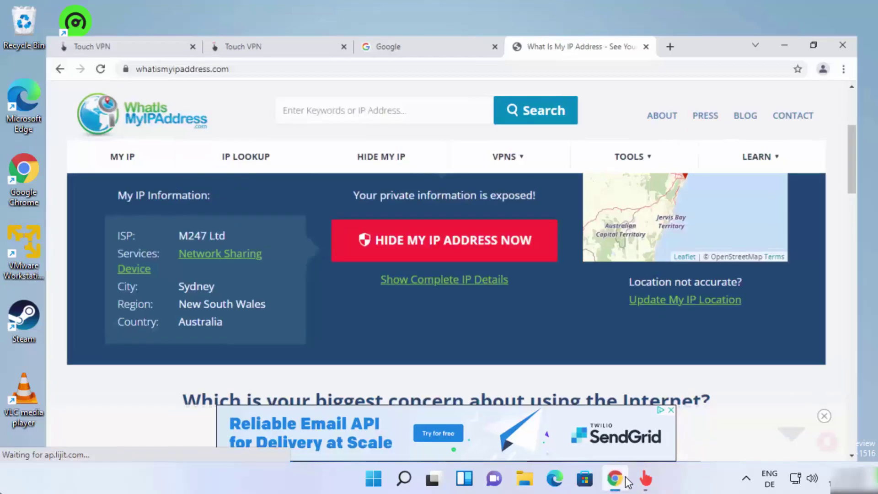
pyautogui.click(468, 139)
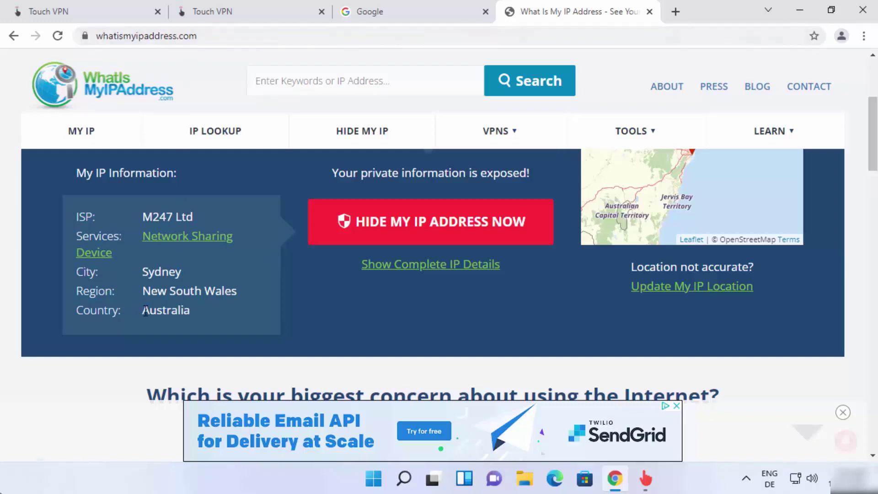
pyautogui.moveTo(146, 311); pyautogui.dragTo(185, 311)
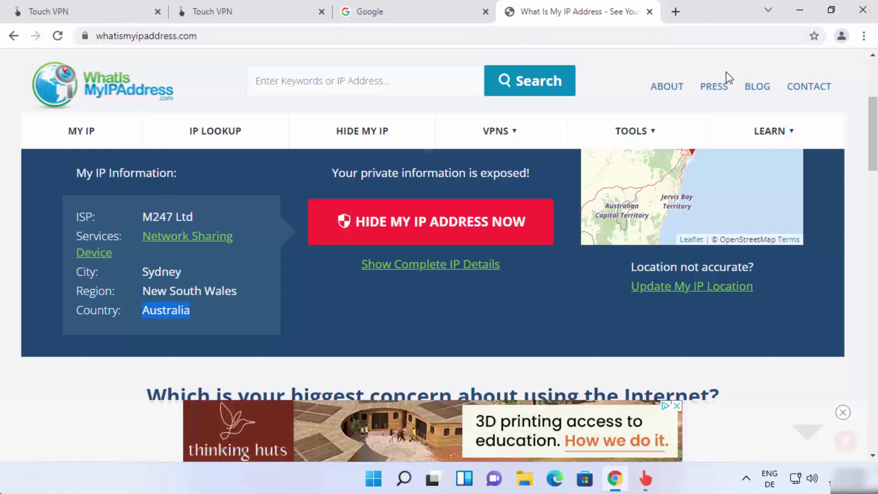
# Reconnect Touch VPN through the United Kingdom server from the country list.
pyautogui.click(798, 11)
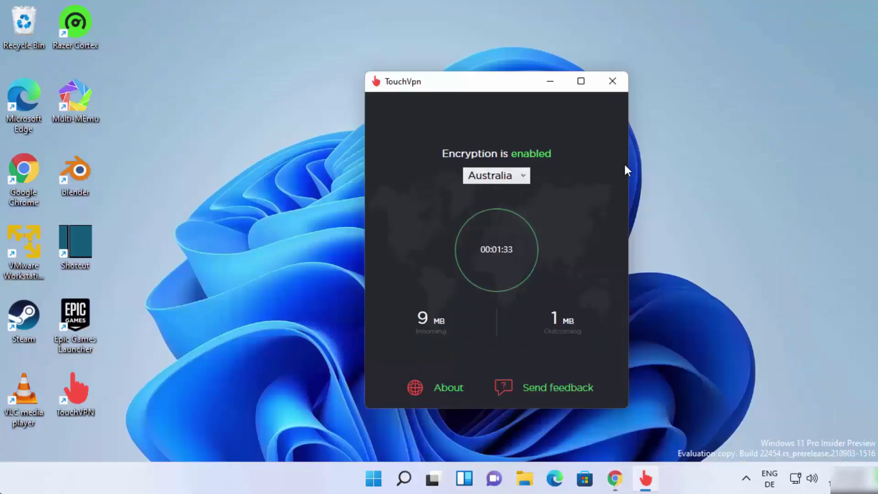
pyautogui.click(525, 177)
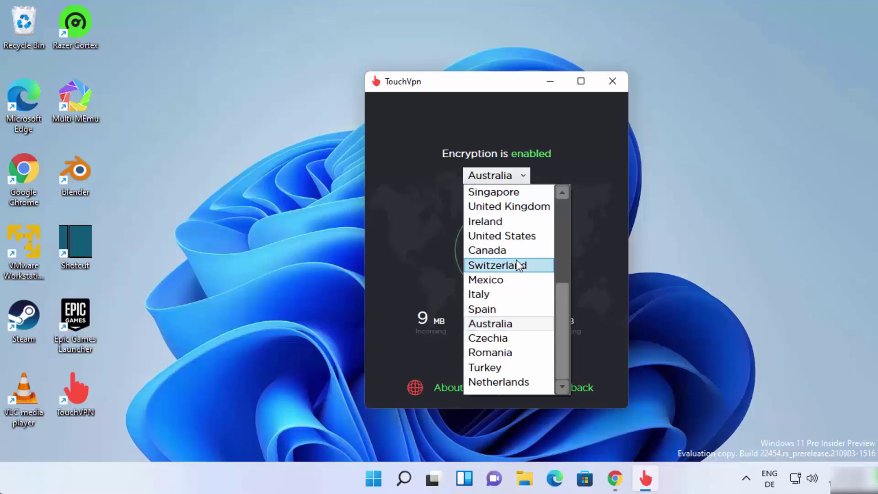
pyautogui.click(514, 206)
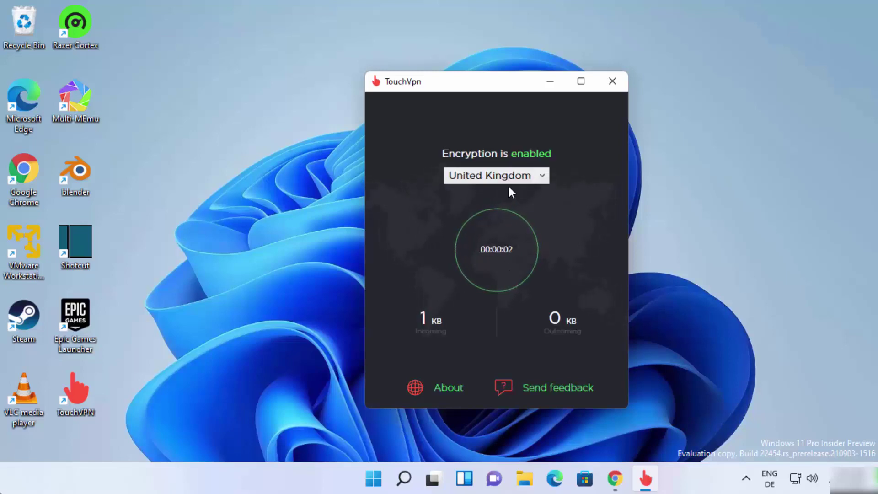
# Reload WhatIsMyIPAddress and confirm the country reads United Kingdom (Manchester).
pyautogui.click(614, 477)
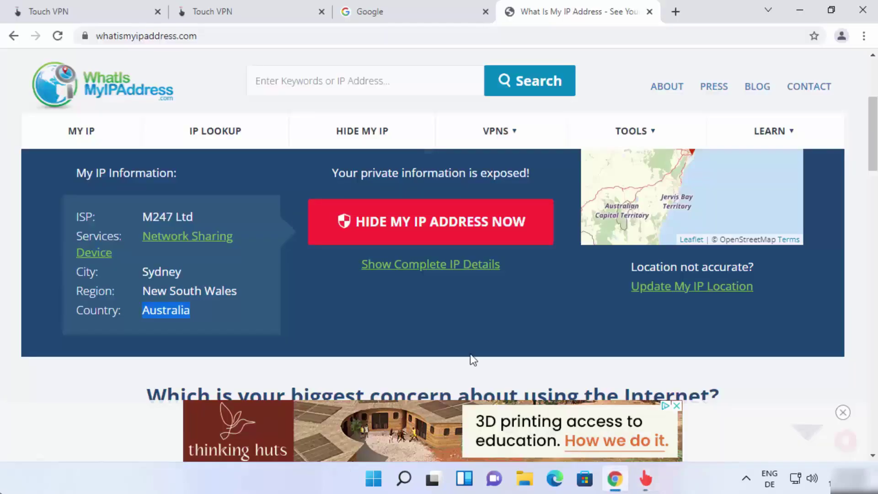
pyautogui.click(58, 36)
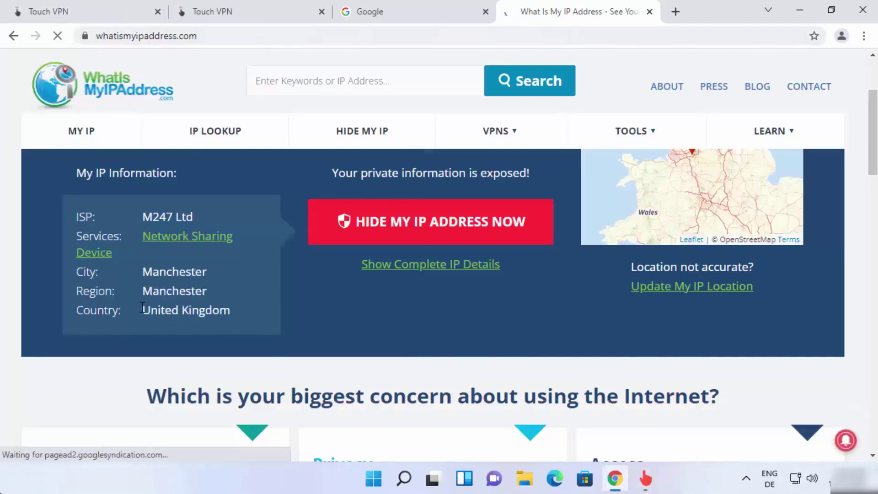
pyautogui.moveTo(142, 308); pyautogui.dragTo(230, 308)
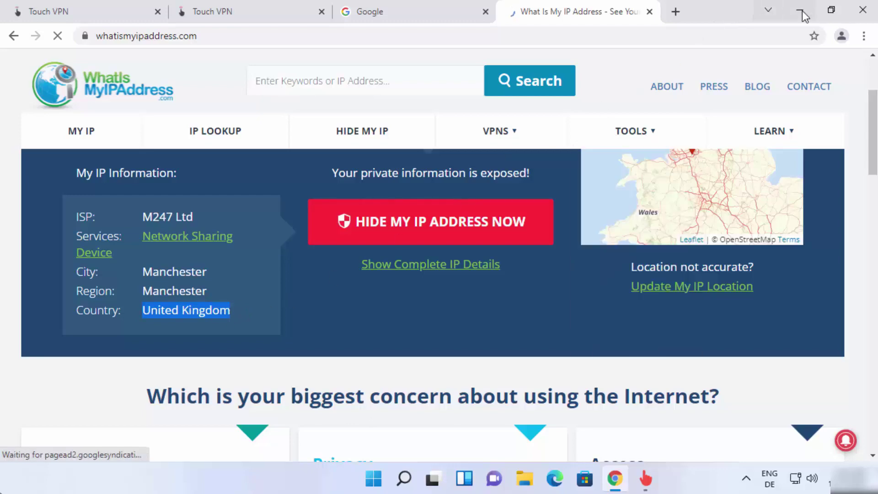
pyautogui.click(830, 10)
# Minimize Chrome to reveal Touch VPN still connected via United Kingdom.
pyautogui.click(779, 58)
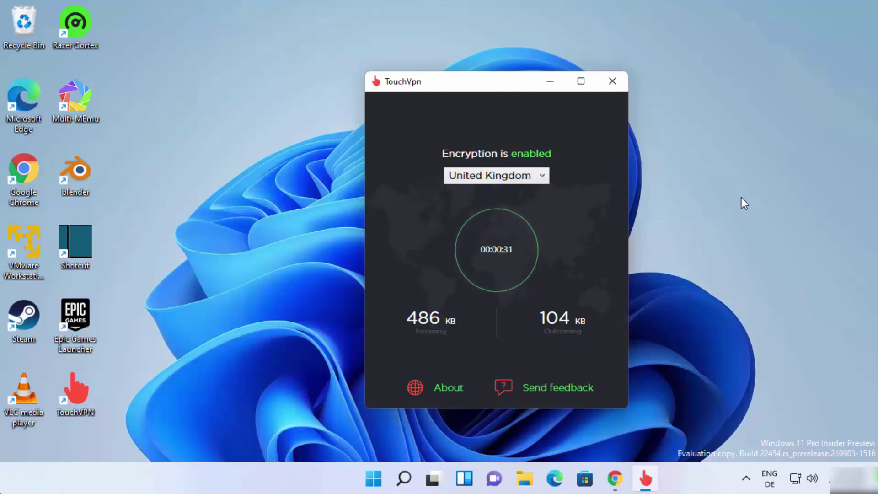
pyautogui.click(709, 203)
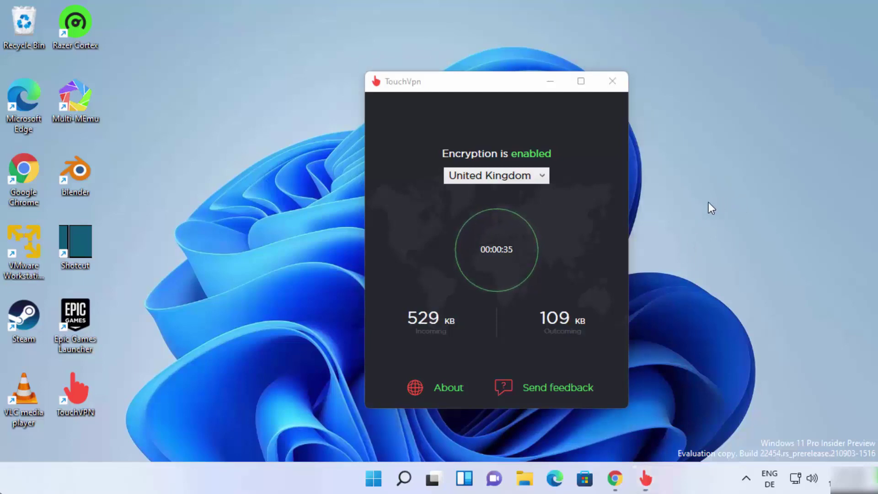